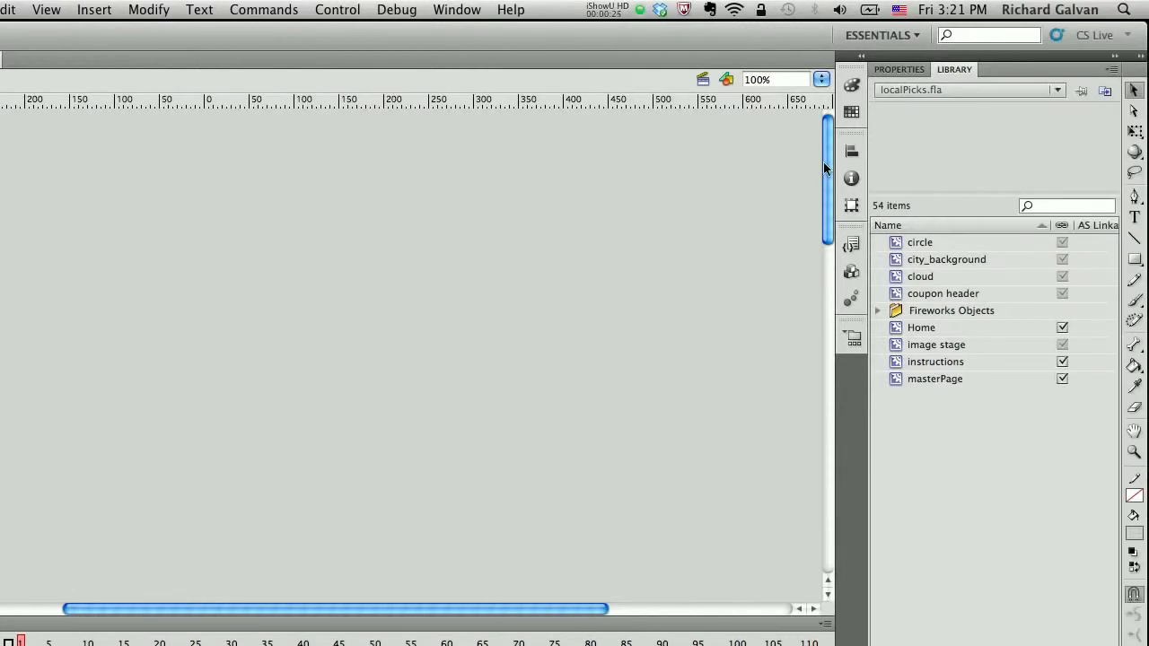
Step: Open the Project panel and review the files in the LocalPicks project
left_click_drag(824, 162, 834, 333)
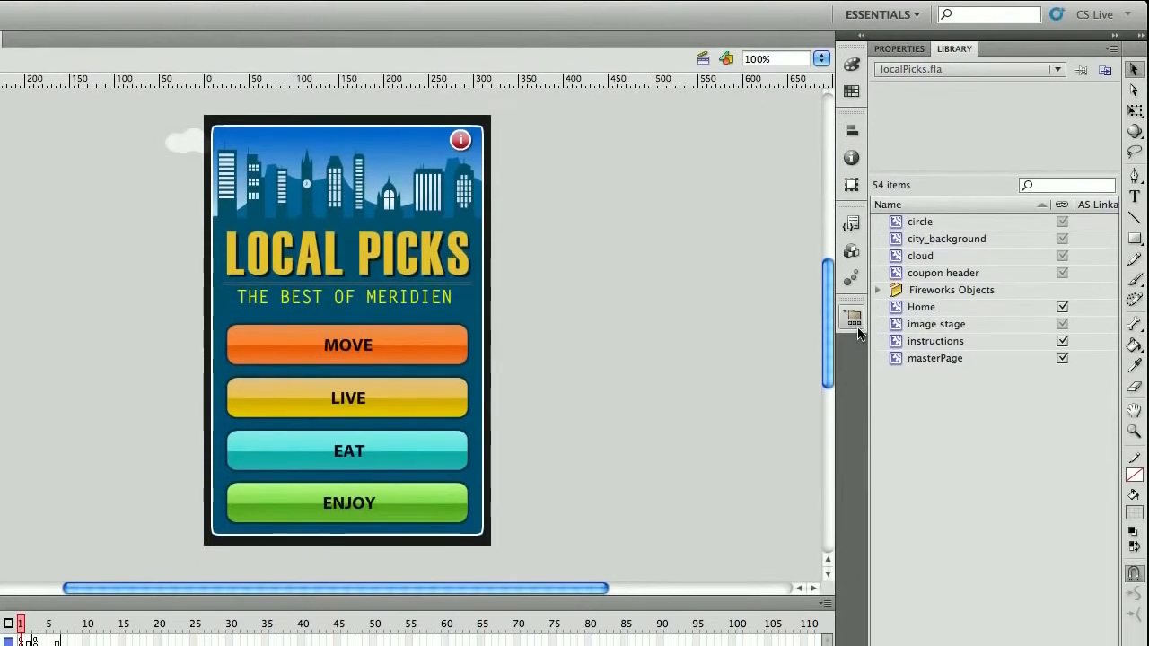
left_click(854, 335)
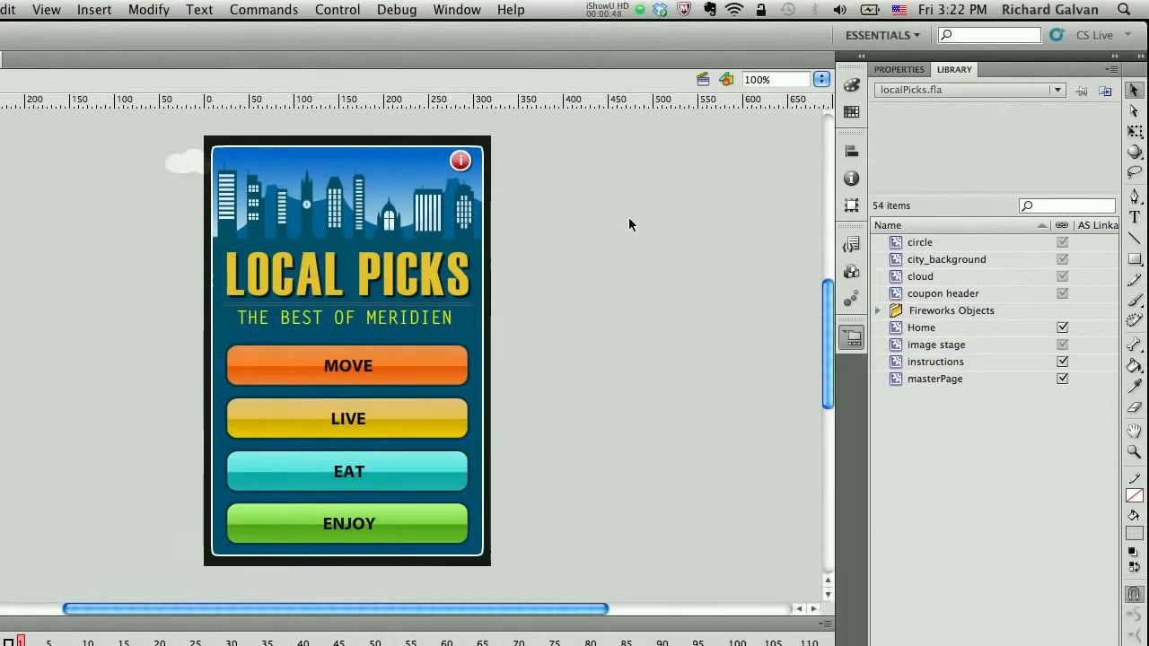
left_click(628, 218)
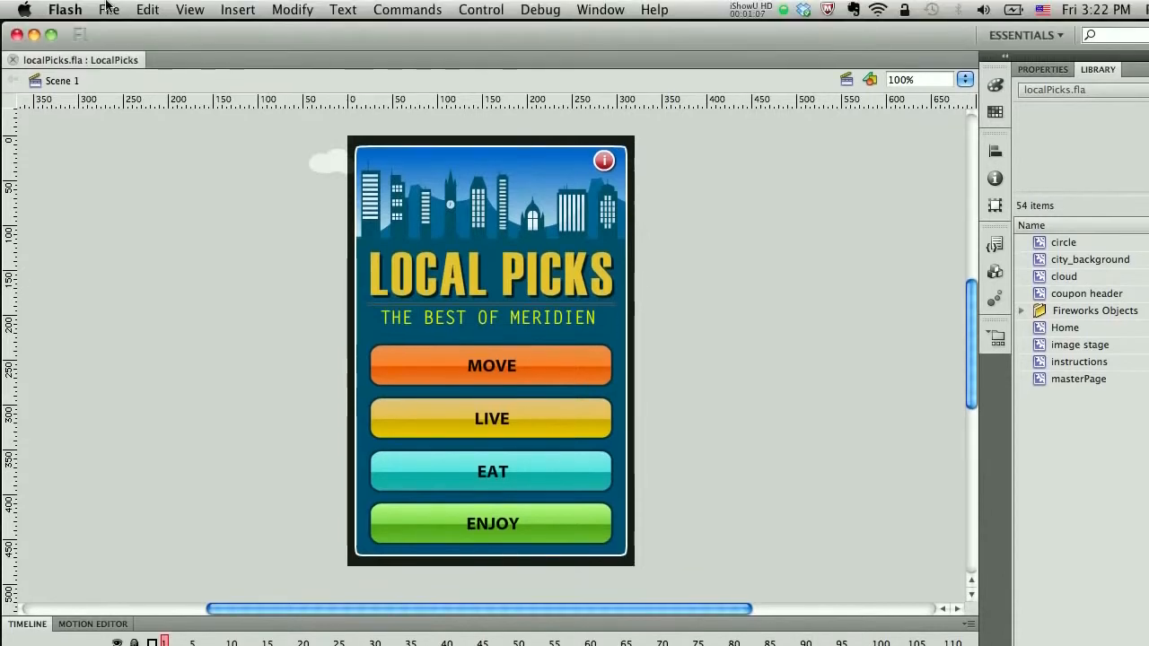
Step: Save a copy of the document as localPicks2.fla in the LocalPicks folder
left_click(109, 9)
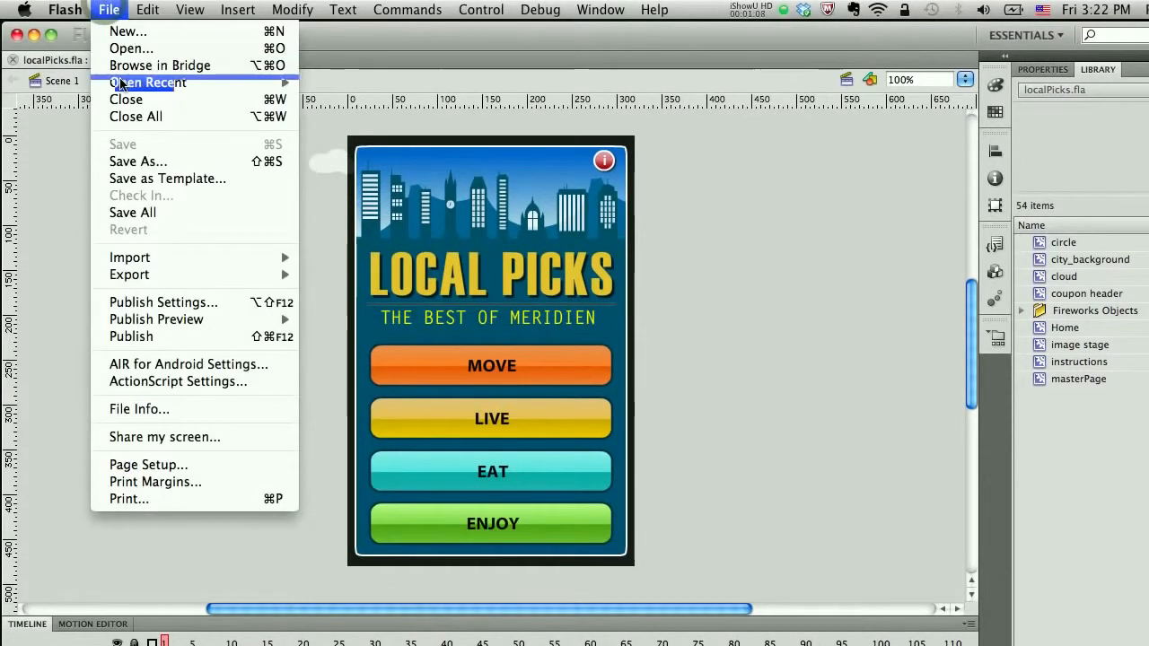
left_click(135, 162)
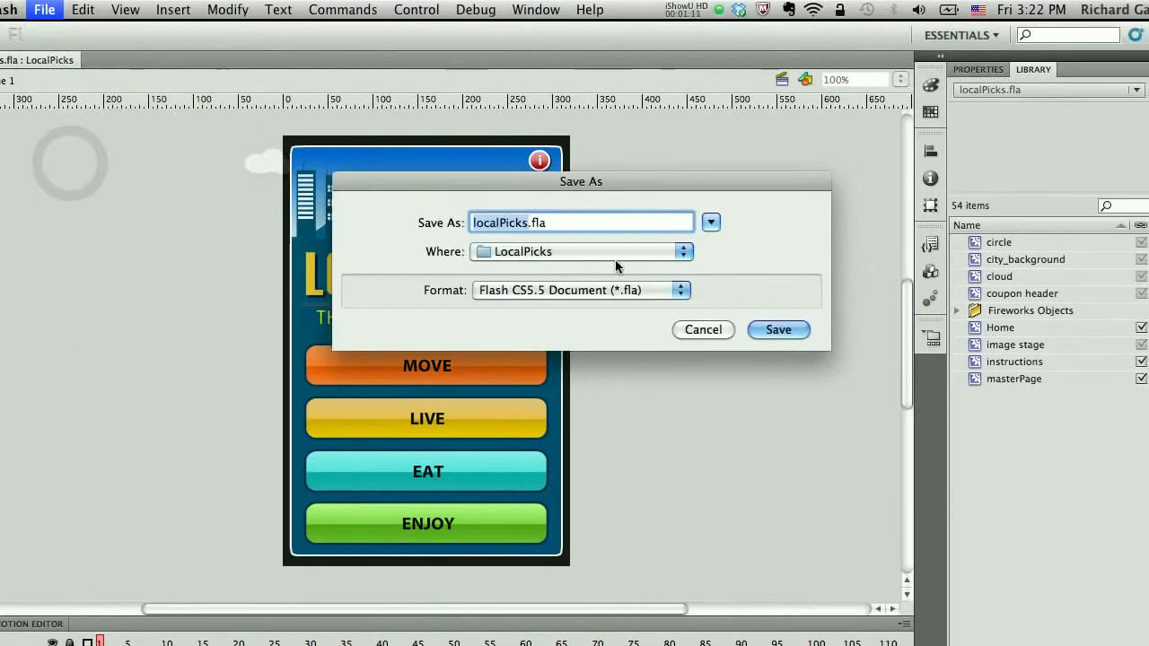
key("Right")
type("2")
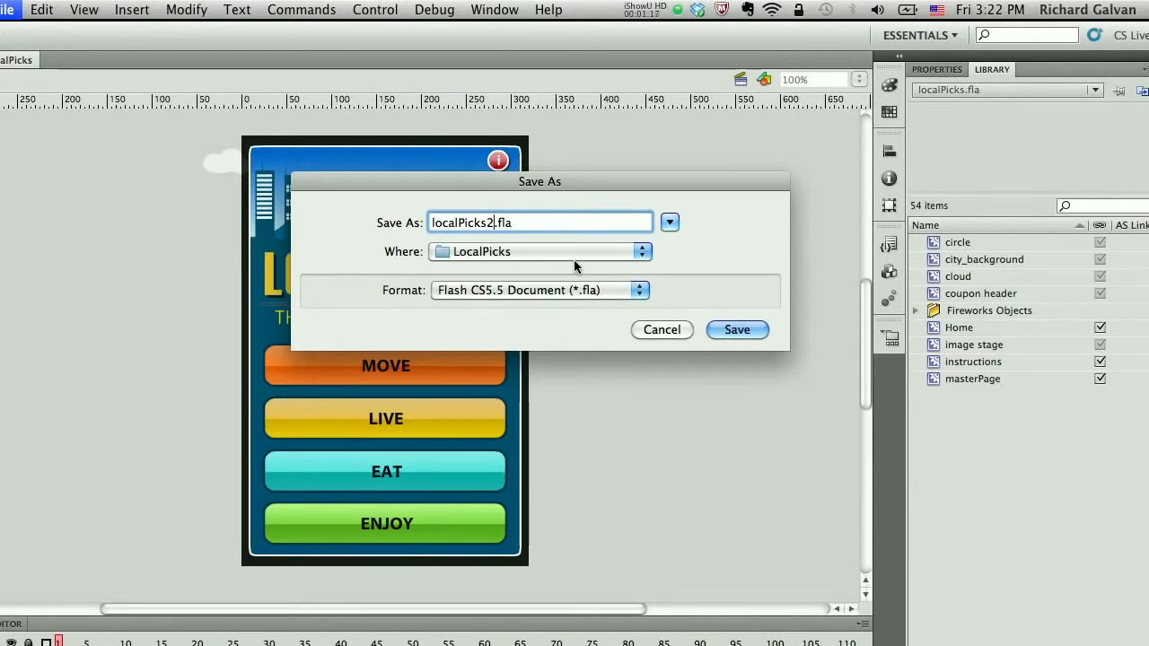
key("Return")
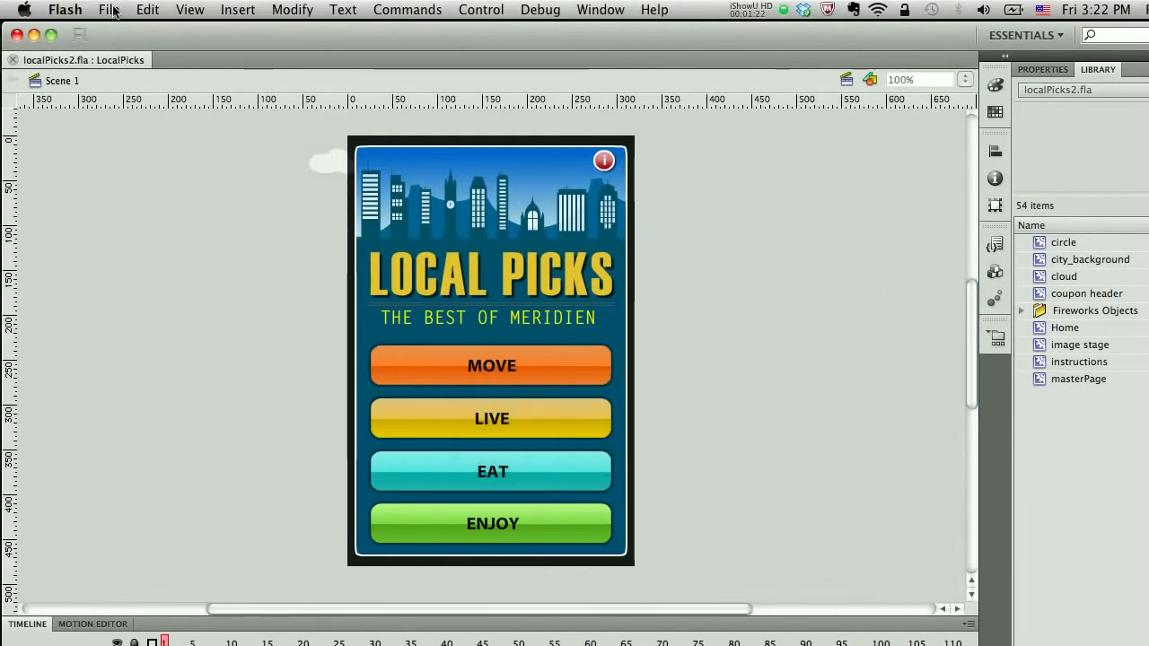
Step: Create a new ActionScript 3.0 document with the default settings
left_click(109, 10)
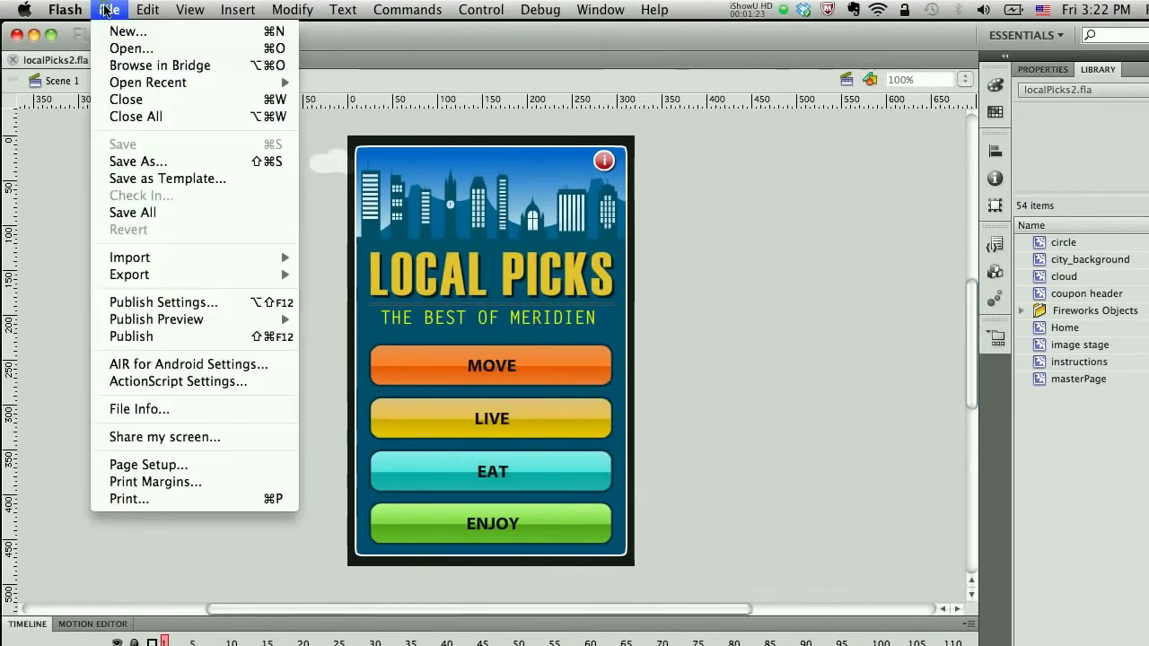
left_click(123, 36)
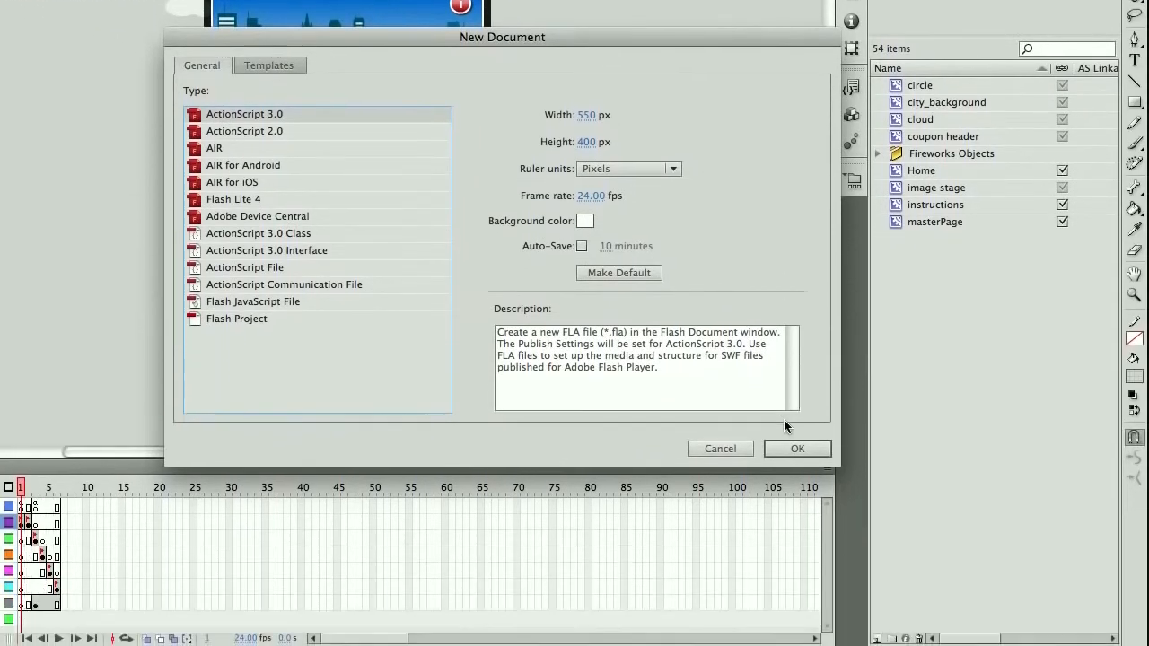
left_click(798, 560)
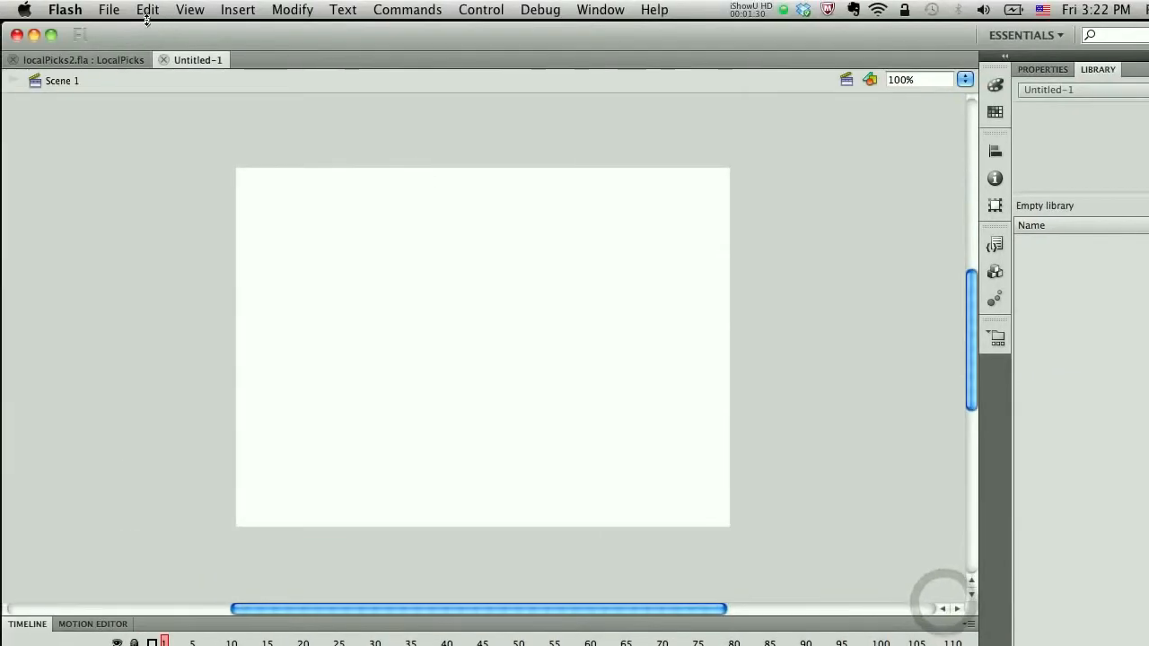
Step: Save the new document as localpicks3.fla in the LocalPicks folder
left_click(109, 10)
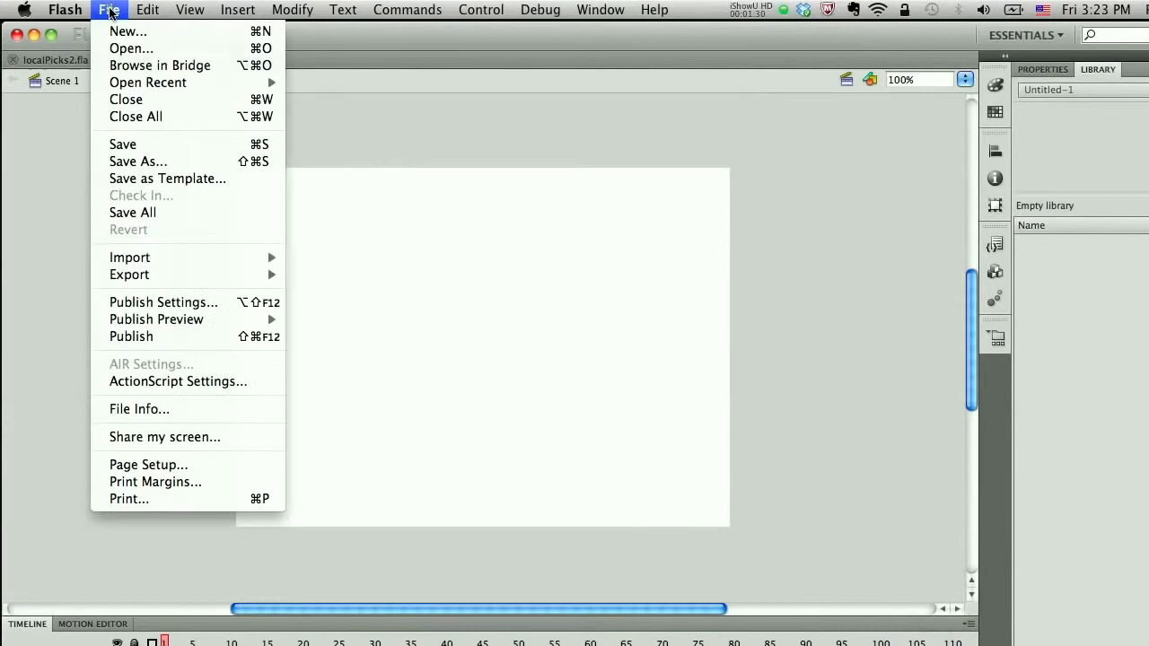
left_click(133, 145)
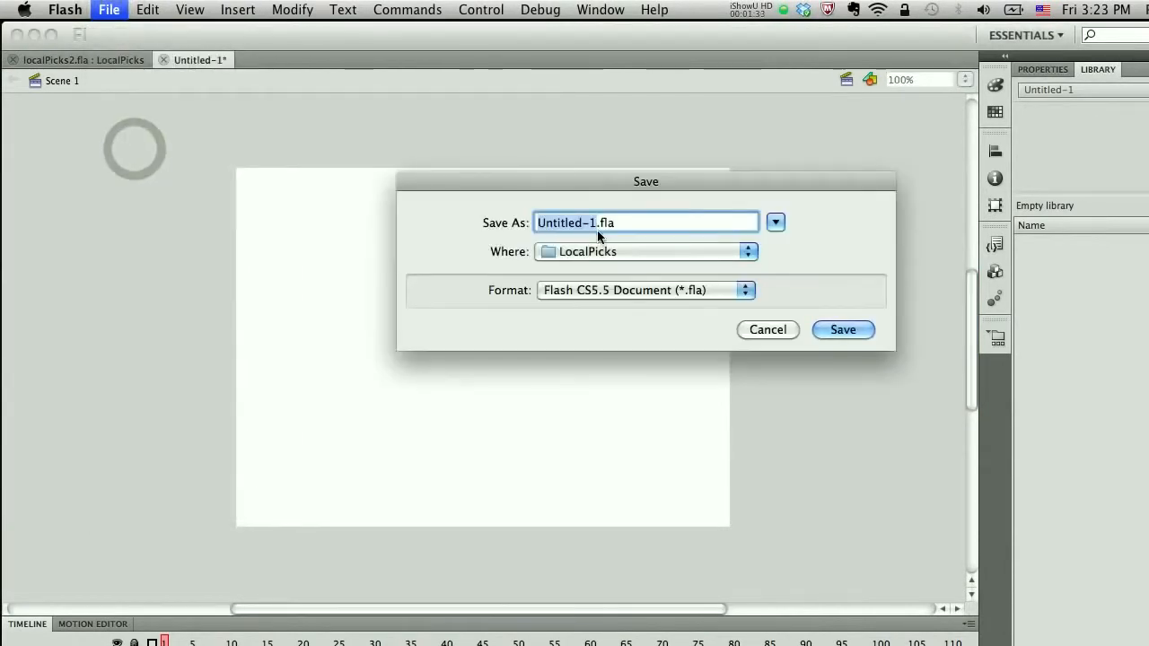
type("local")
type("picks3")
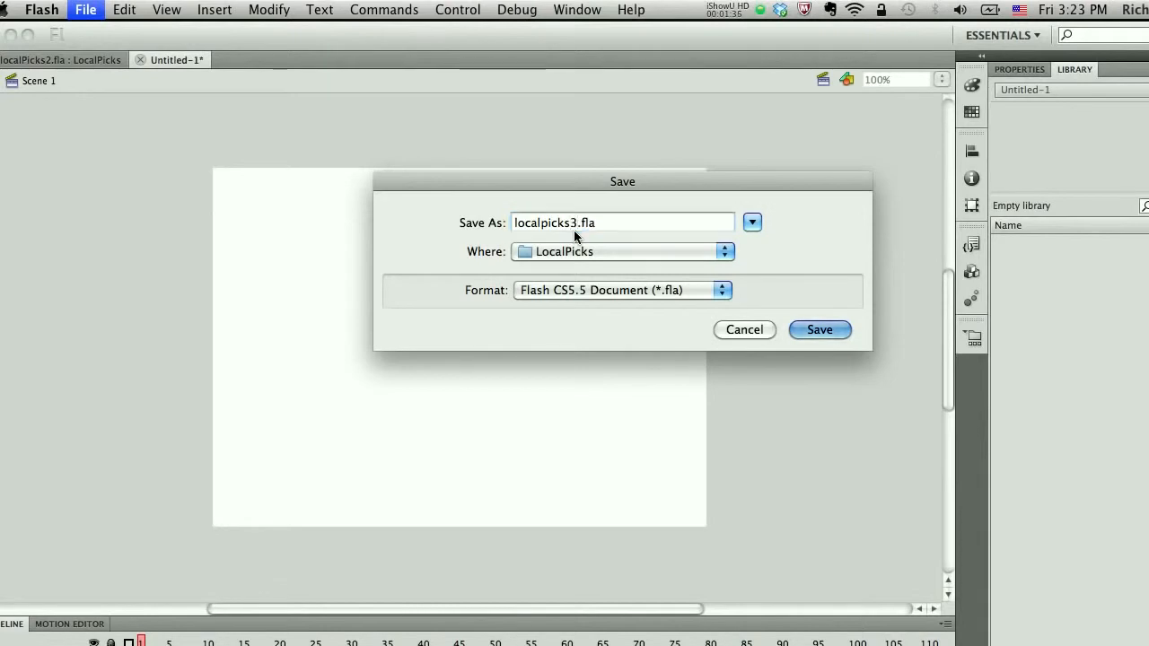
key("Return")
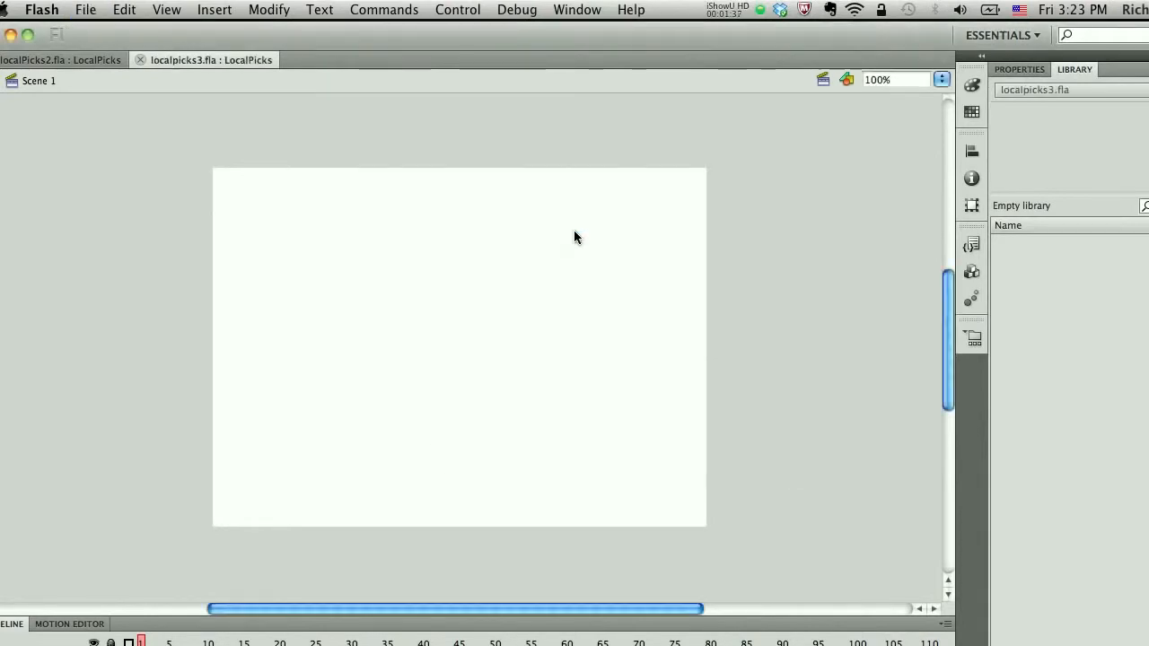
Step: Refresh the Project panel so it lists the newly saved files
left_click(973, 339)
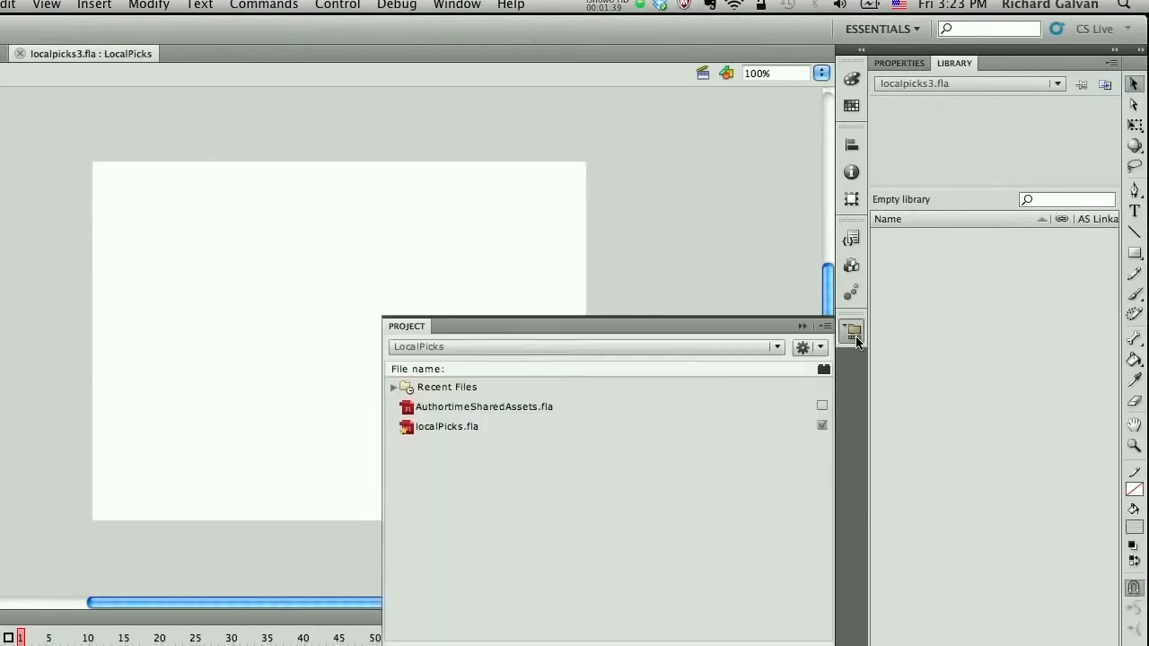
left_click(803, 337)
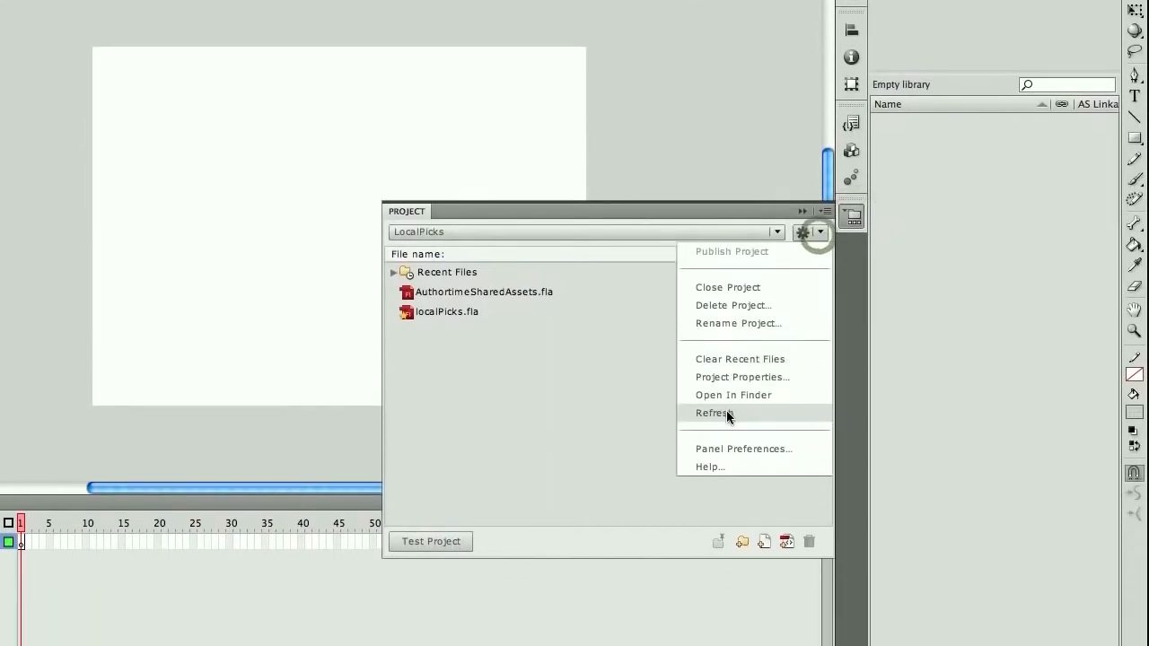
left_click(727, 521)
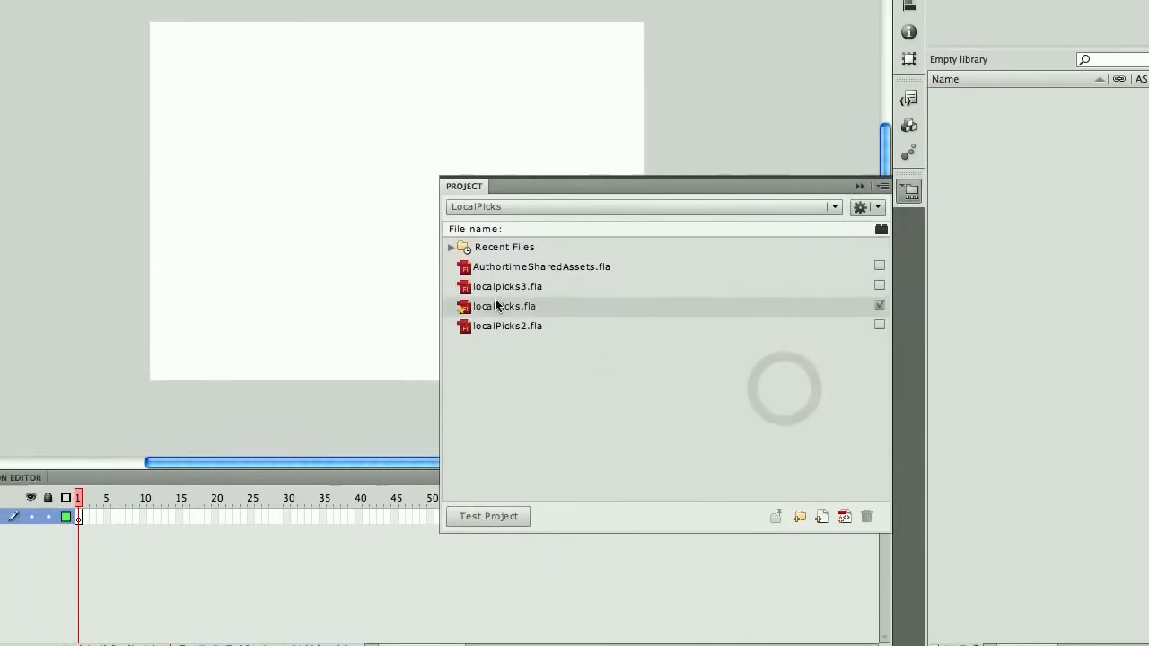
Step: Open localPicks.fla from the project and paste its Home movie clip into localpicks3.fla
double_click(538, 320)
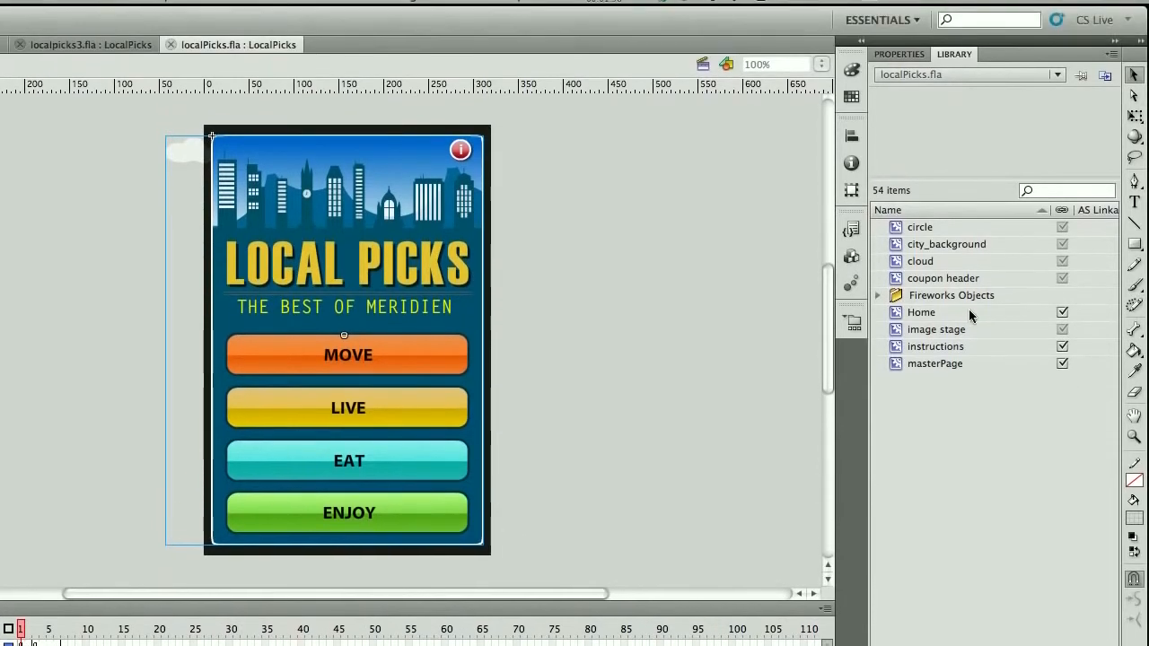
left_click(952, 278)
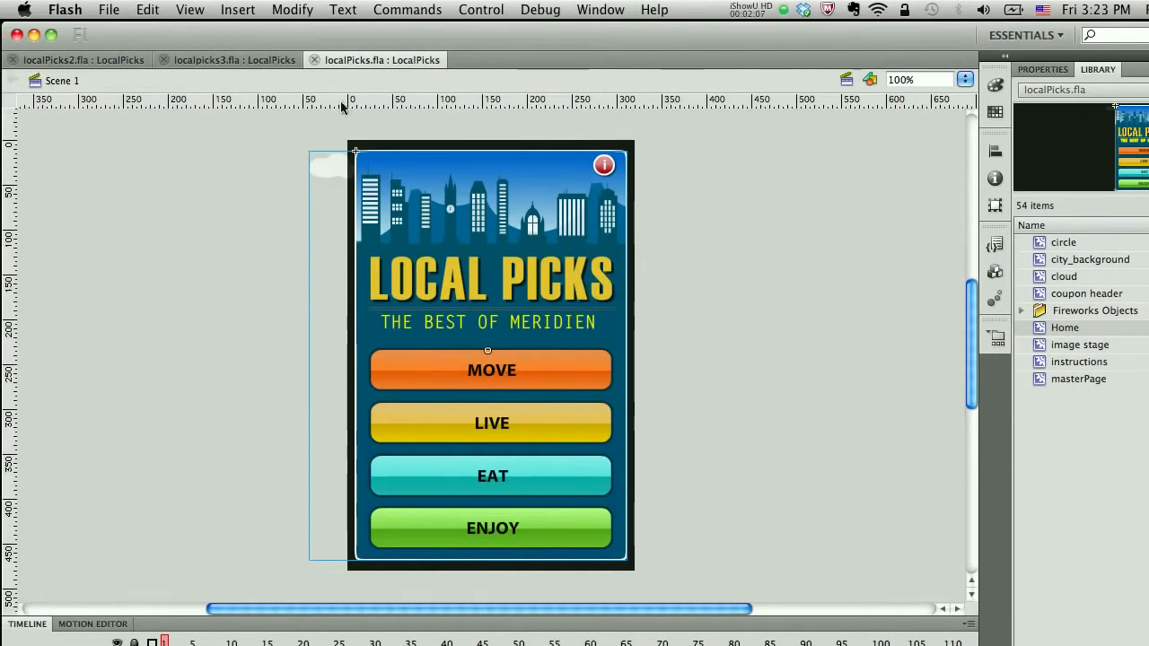
left_click(247, 58)
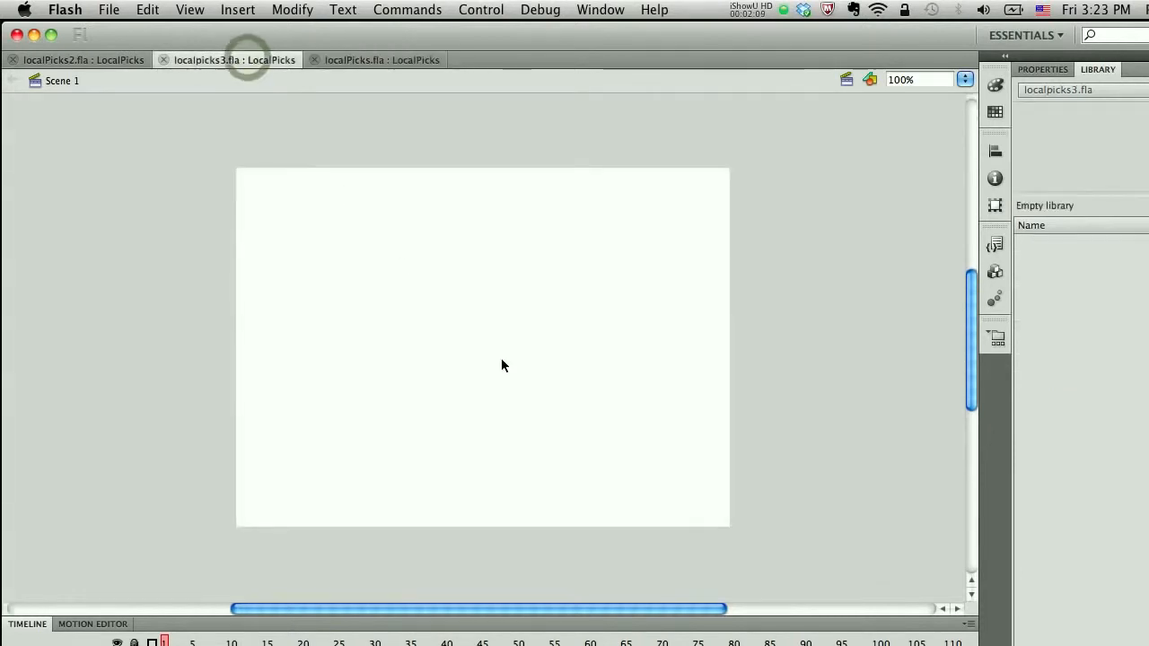
key("super+v")
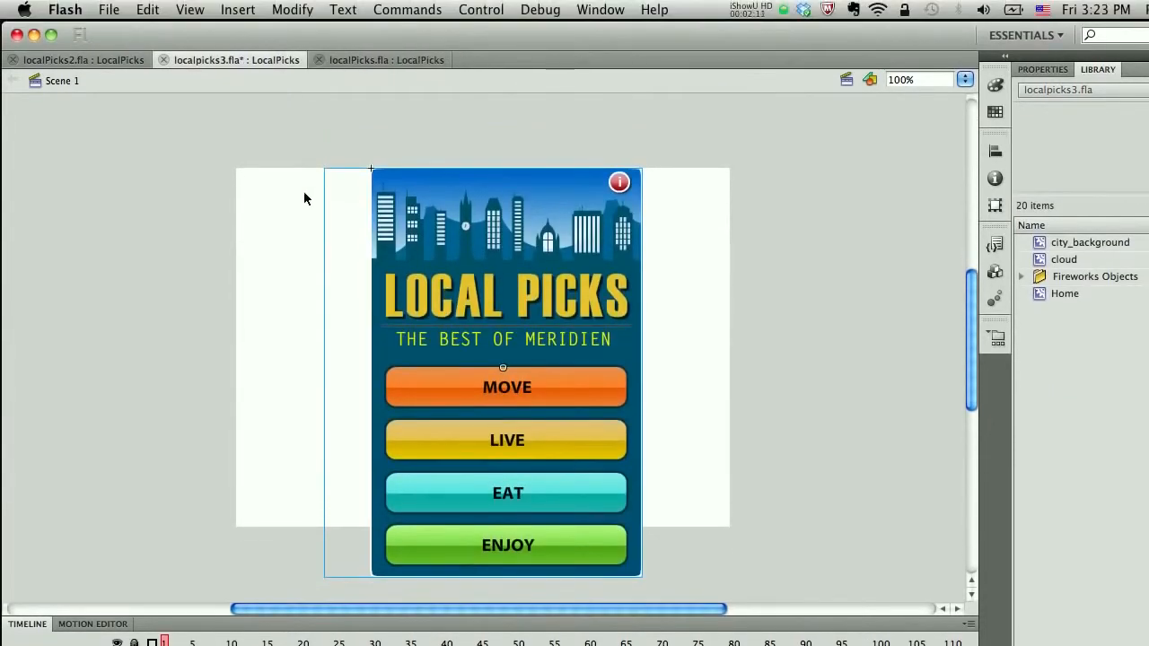
Step: Compare the localPicks2, localpicks3 and localPicks documents by switching between their tabs
left_click(99, 67)
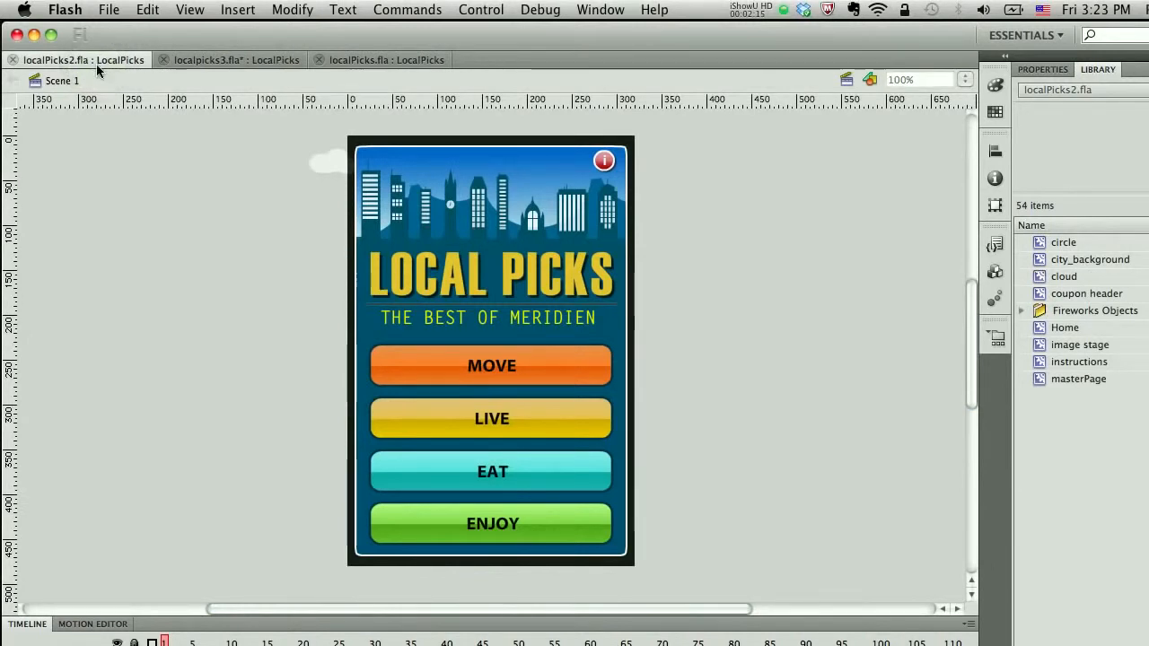
left_click(205, 59)
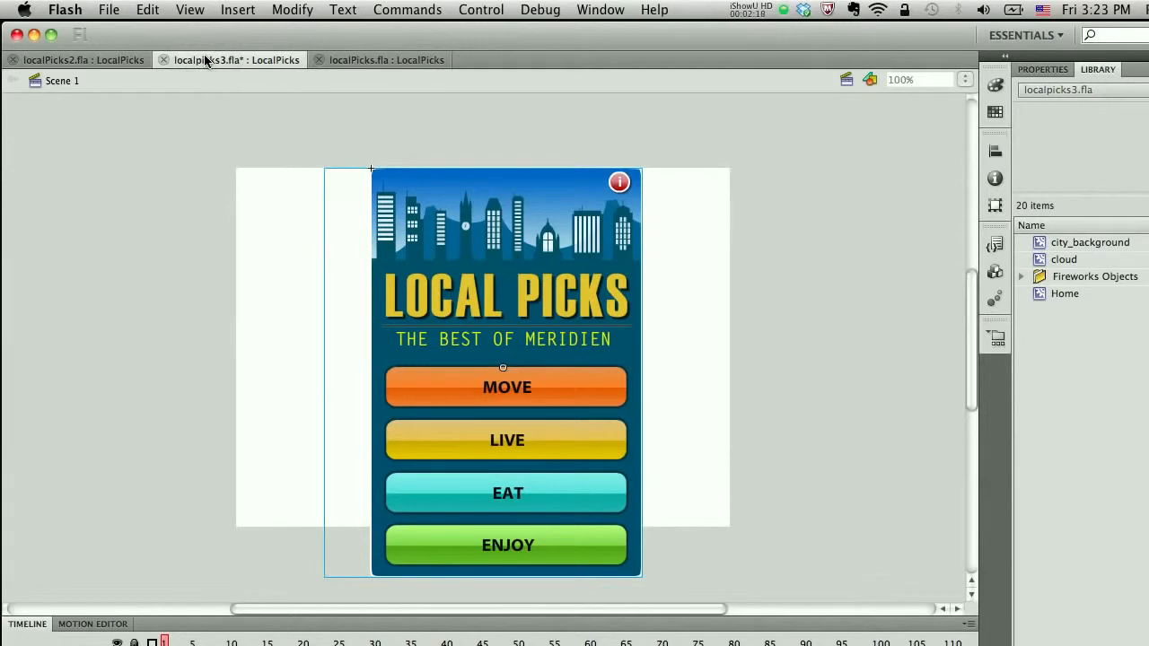
left_click(374, 61)
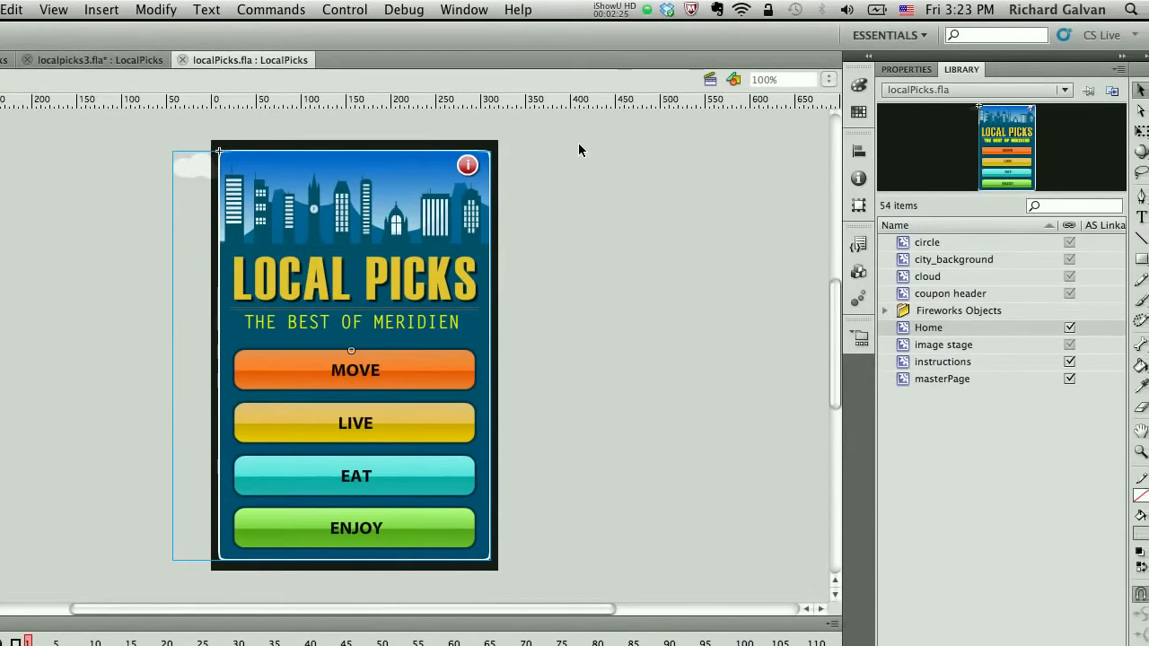
Step: Edit the city_background symbol's drawing object in localPicks.fla and set its gradient's first color stop to #FF6600
left_click(630, 218)
double_click(412, 166)
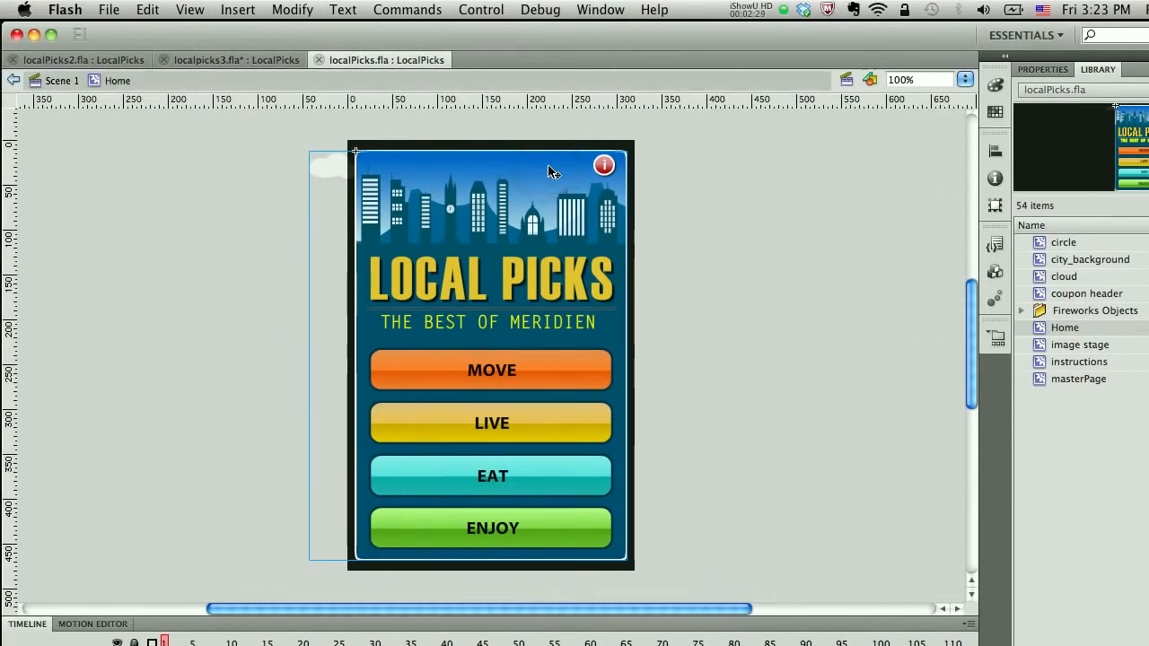
double_click(551, 171)
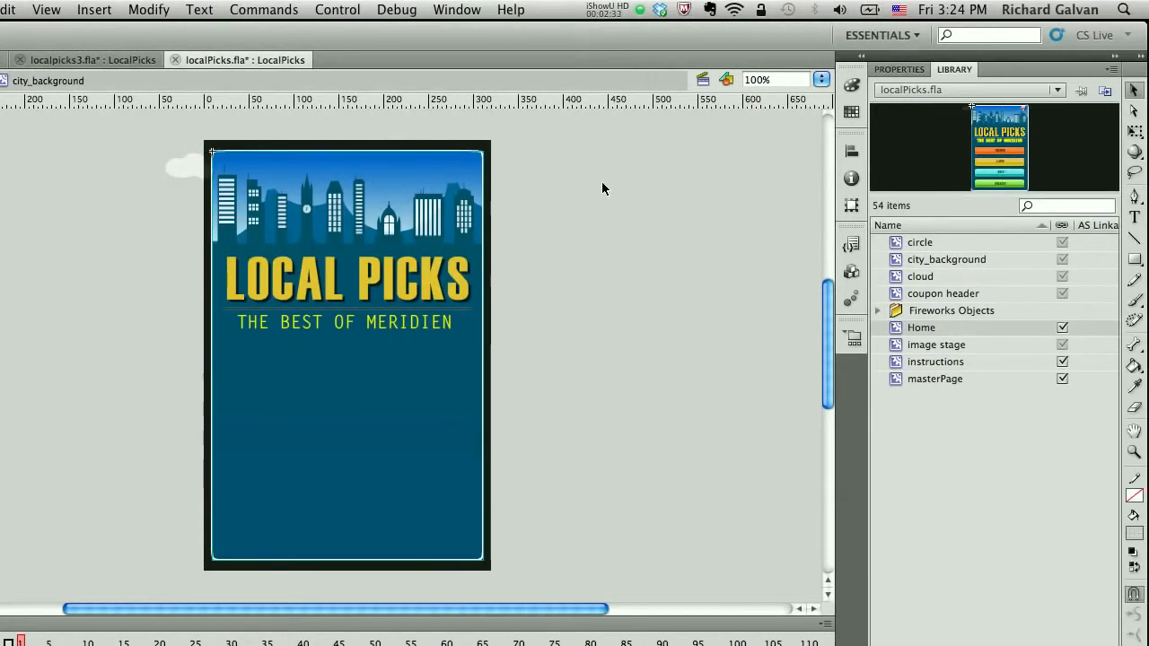
double_click(512, 164)
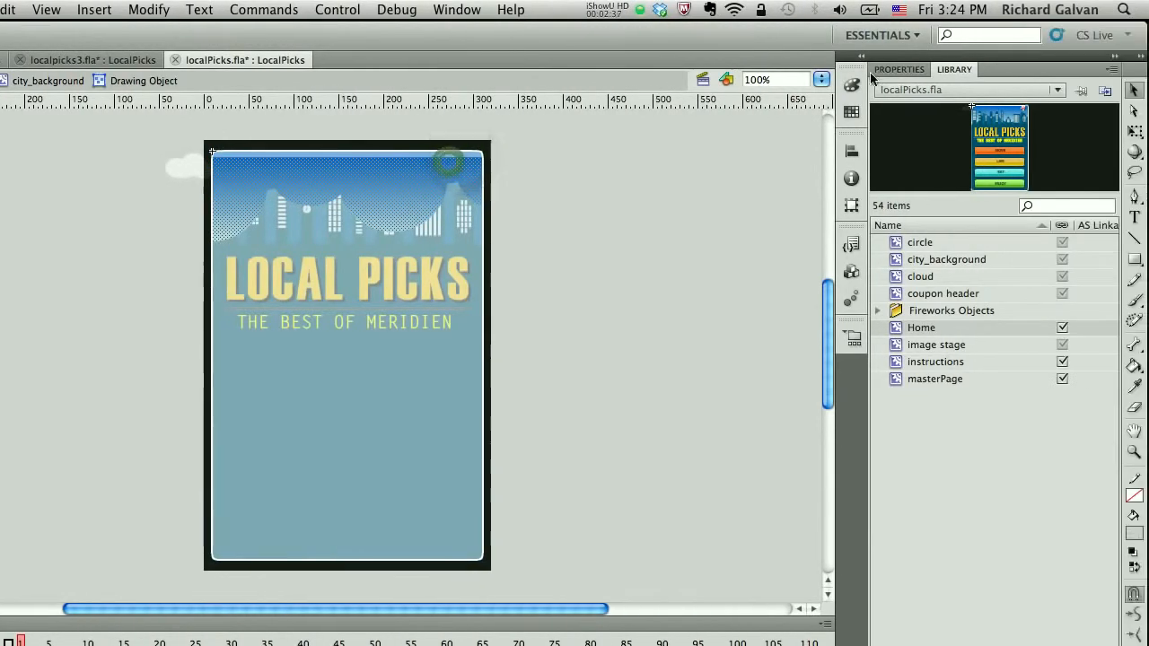
left_click(853, 84)
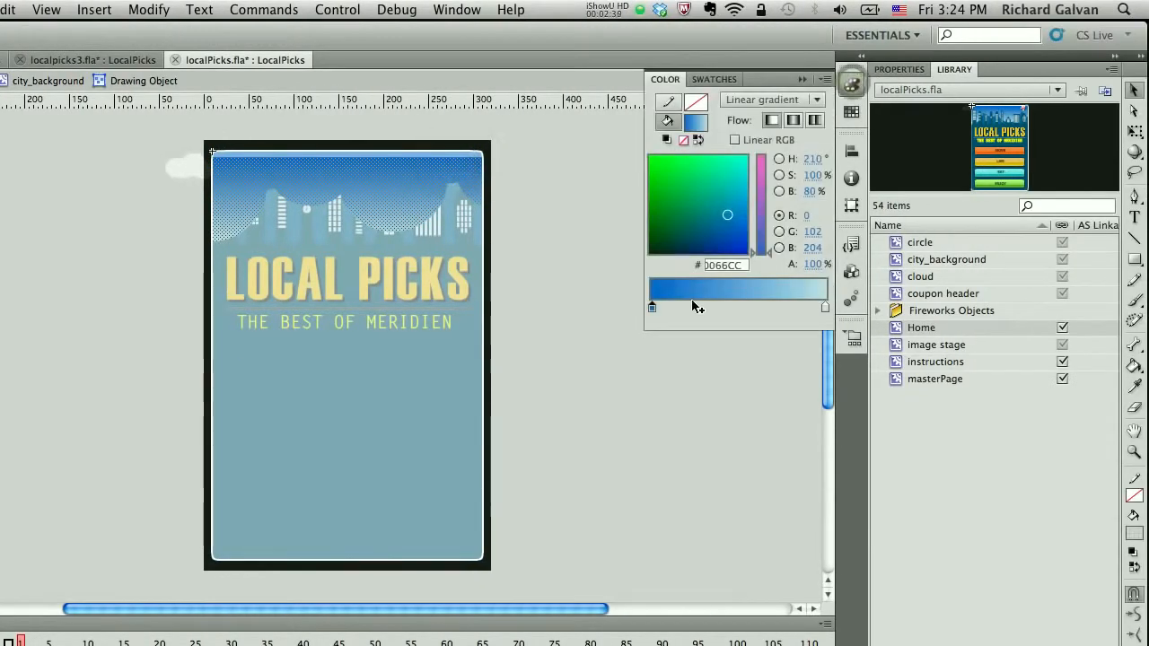
double_click(651, 308)
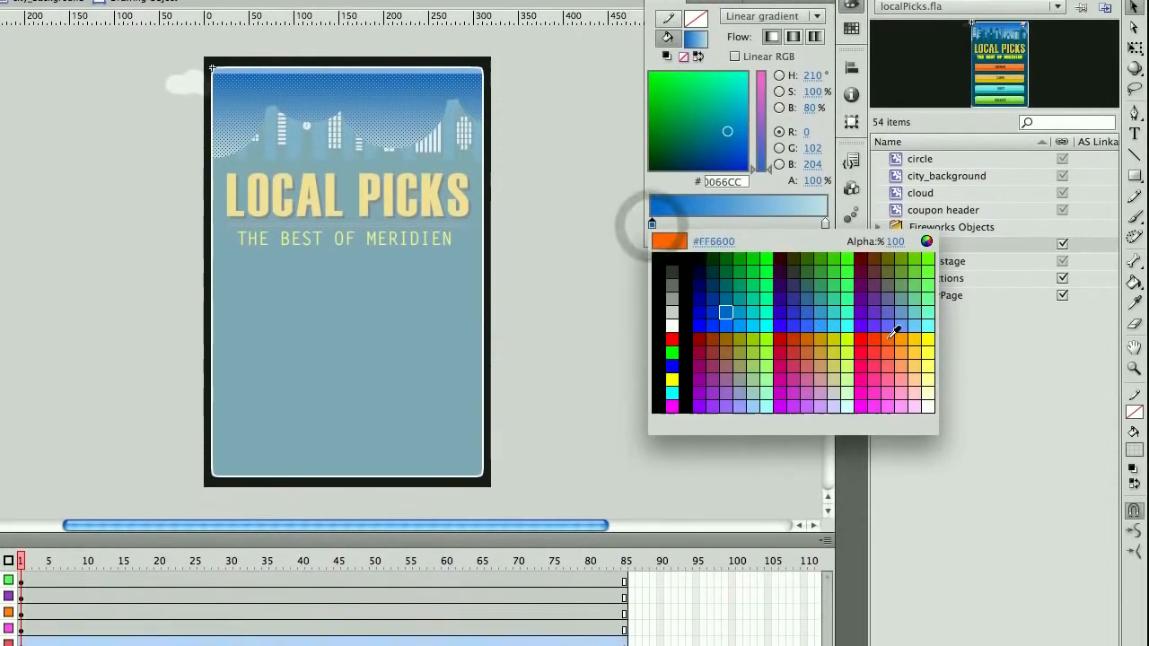
left_click(889, 422)
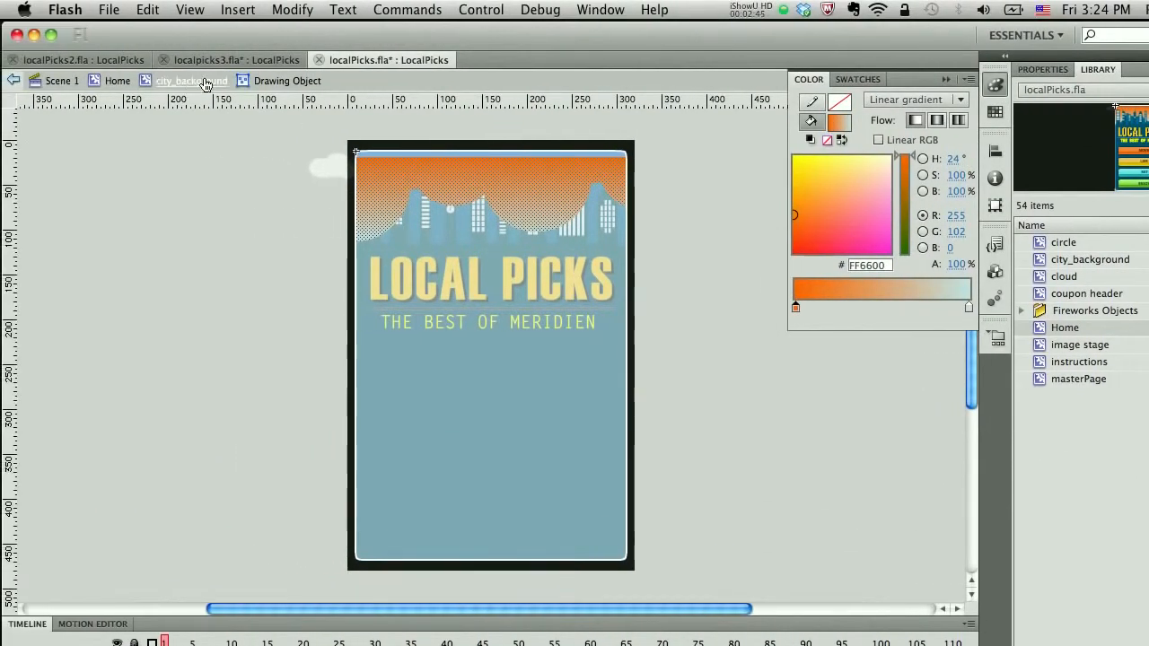
Step: Enter the drawing object inside city_background's group and set its gradient's first color stop to #FF6600
left_click(206, 82)
double_click(565, 156)
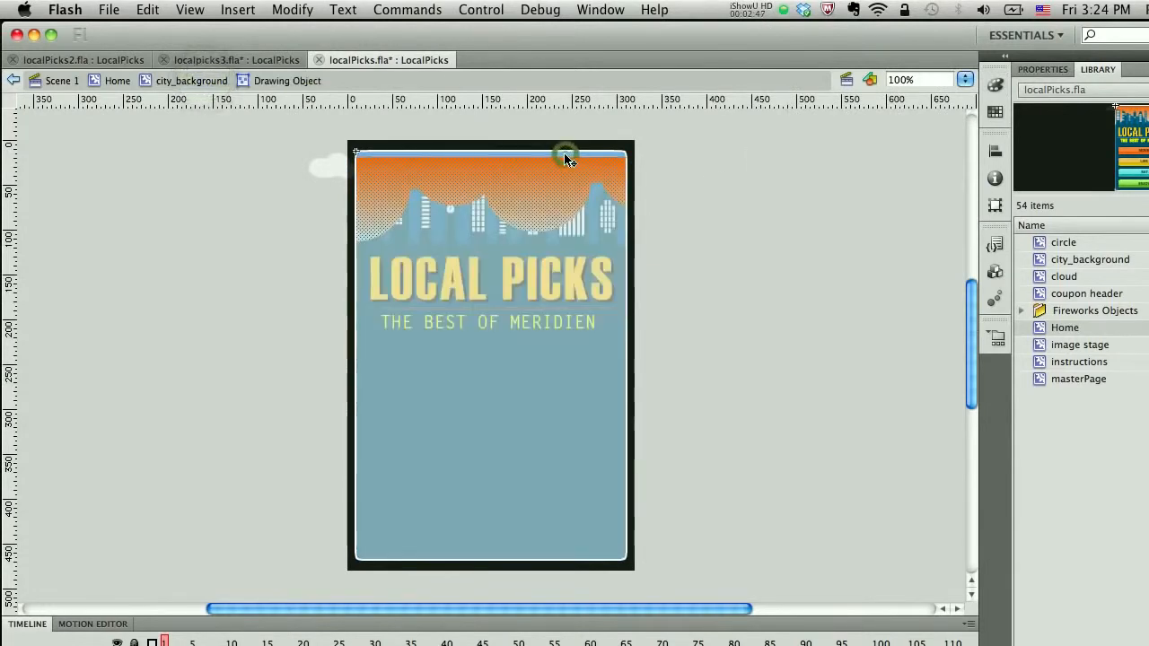
left_click(184, 77)
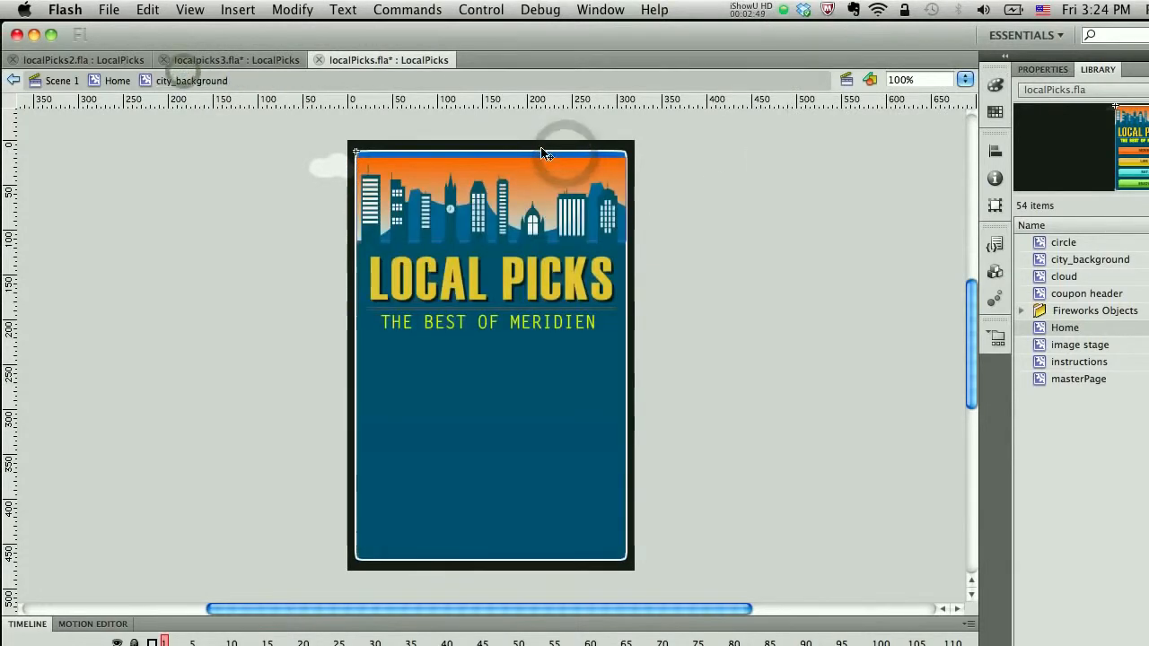
double_click(543, 154)
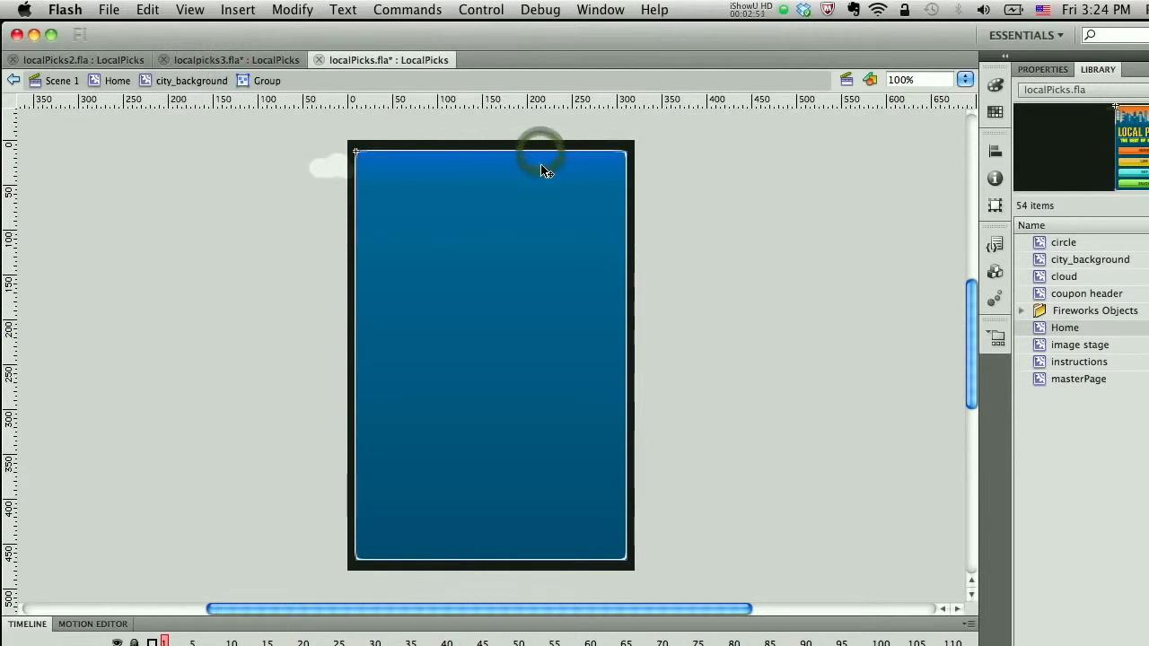
double_click(542, 171)
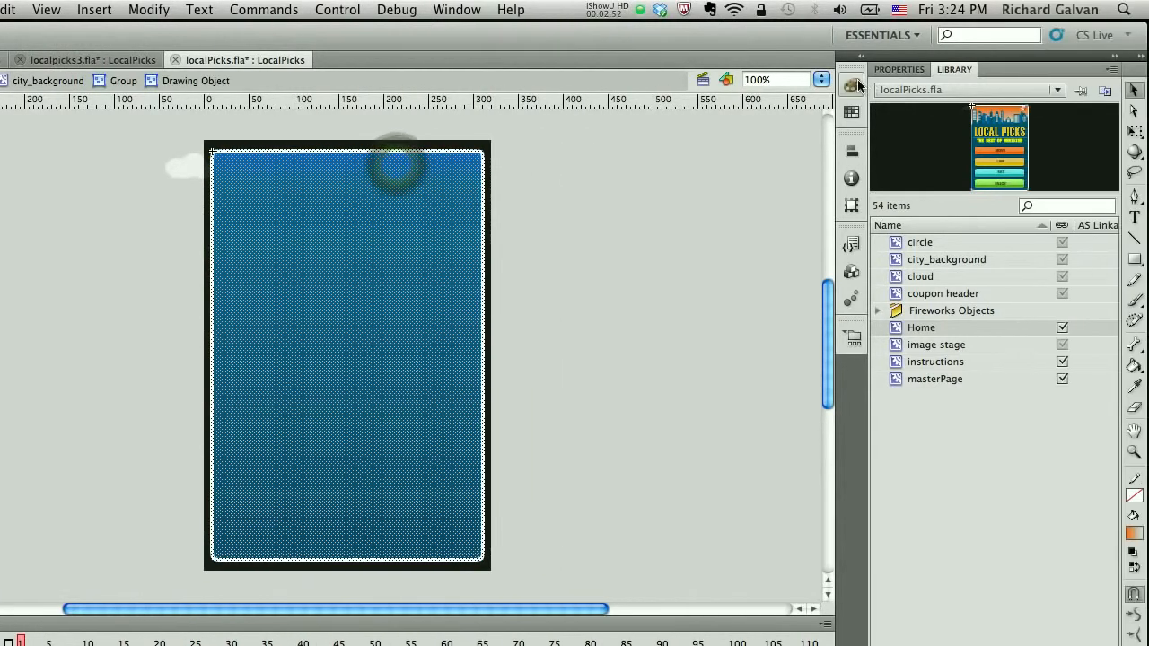
left_click(995, 85)
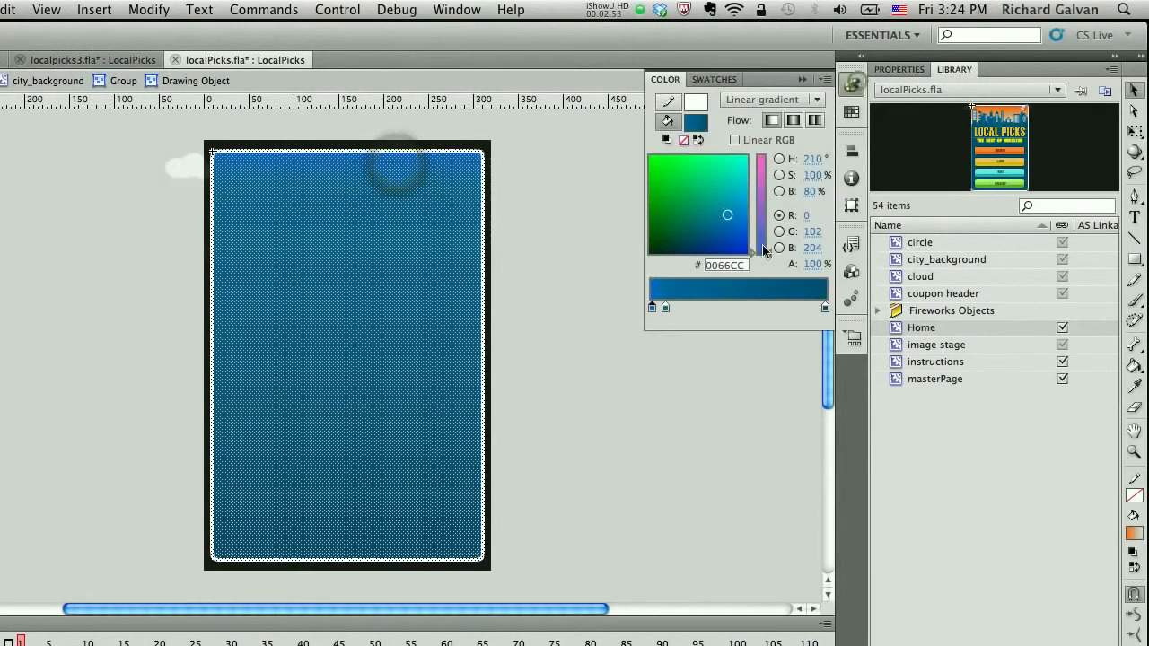
left_click(652, 307)
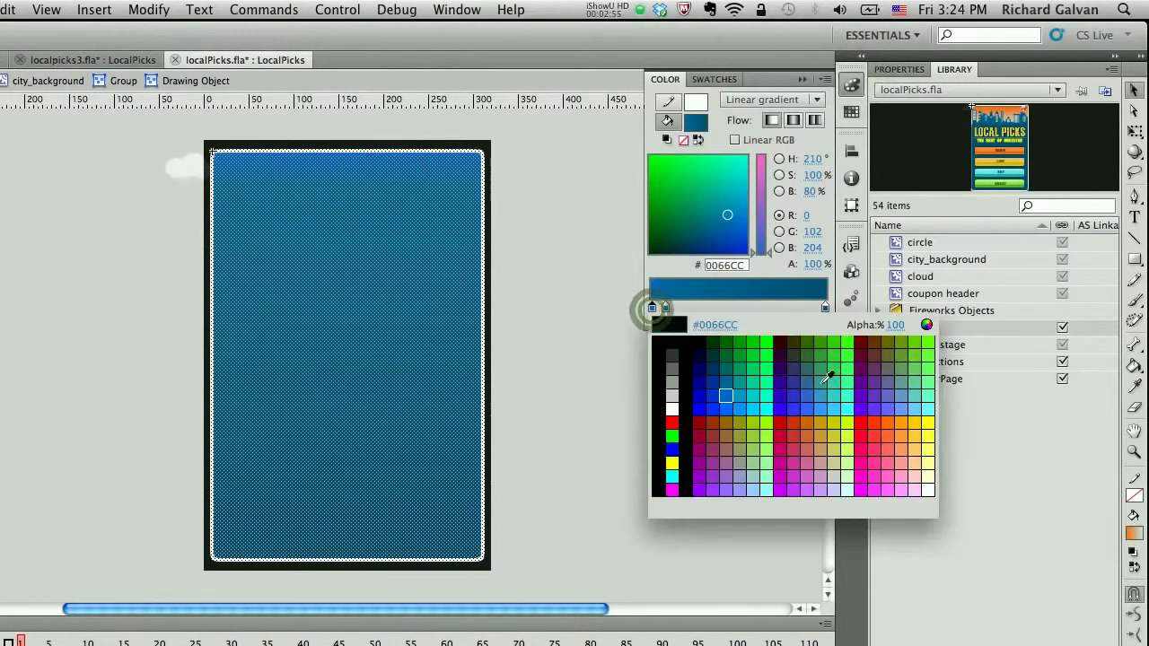
left_click(885, 425)
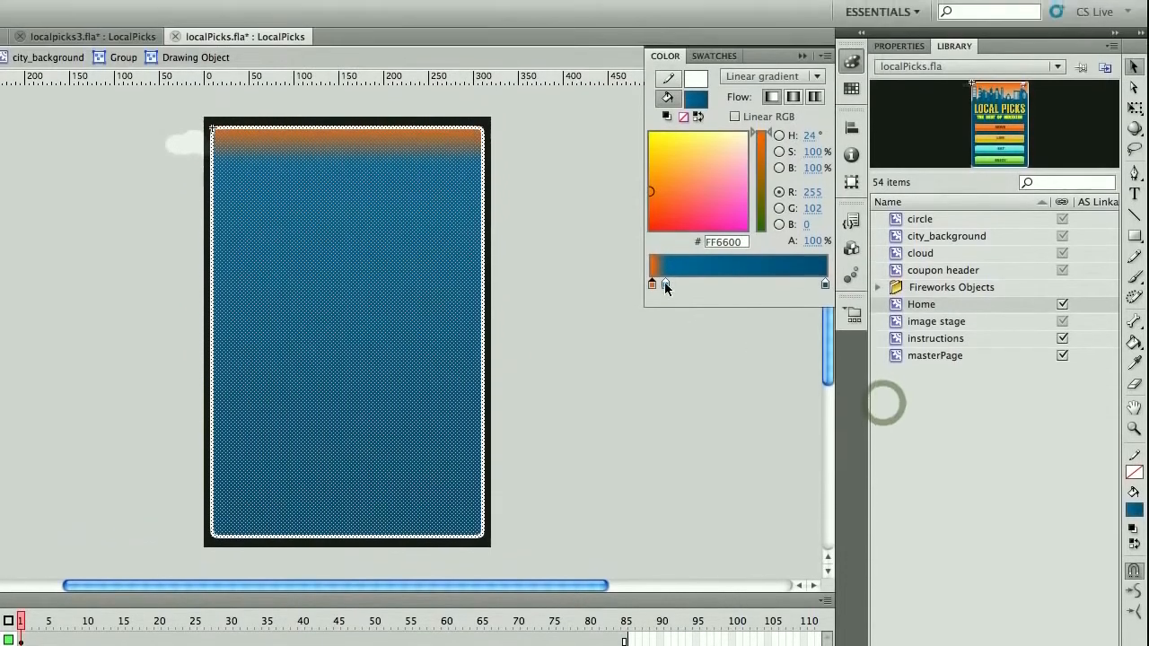
Step: Set the gradient's second color stop to an orange swatch and return to editing the Home symbol
left_click(665, 284)
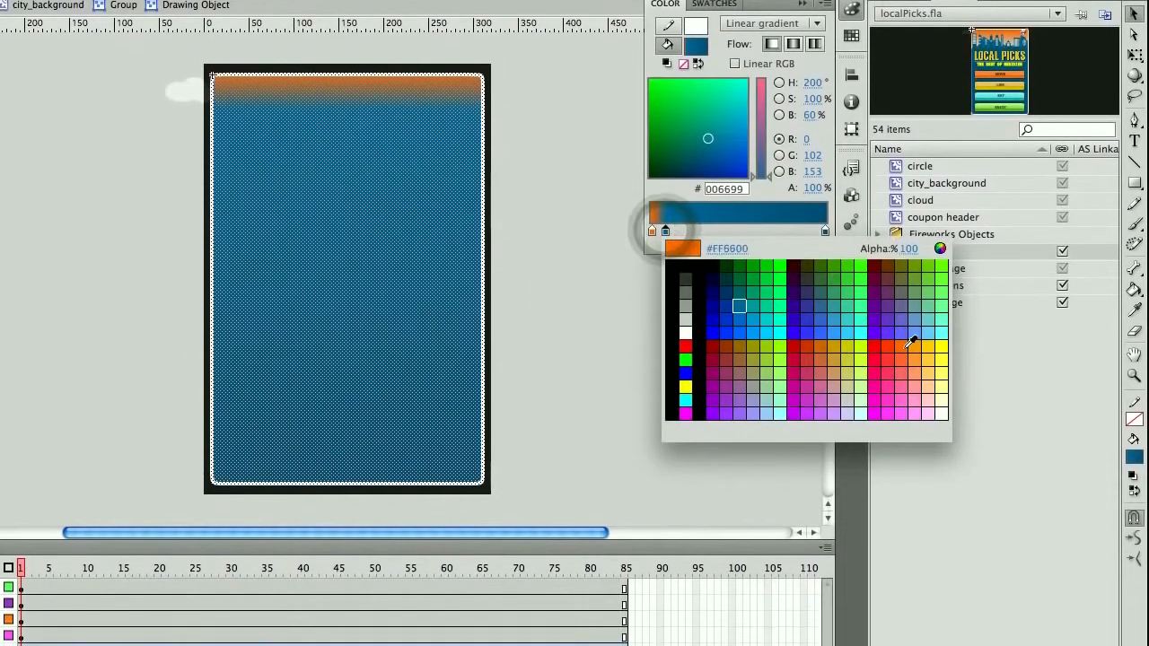
left_click(909, 346)
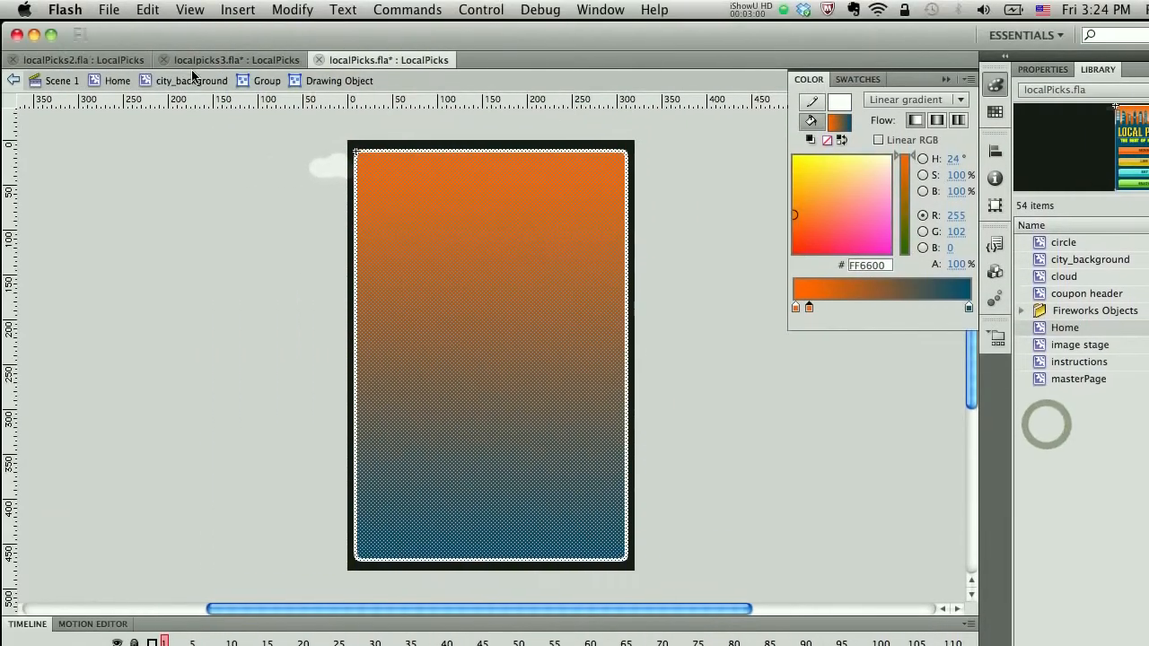
left_click(49, 6)
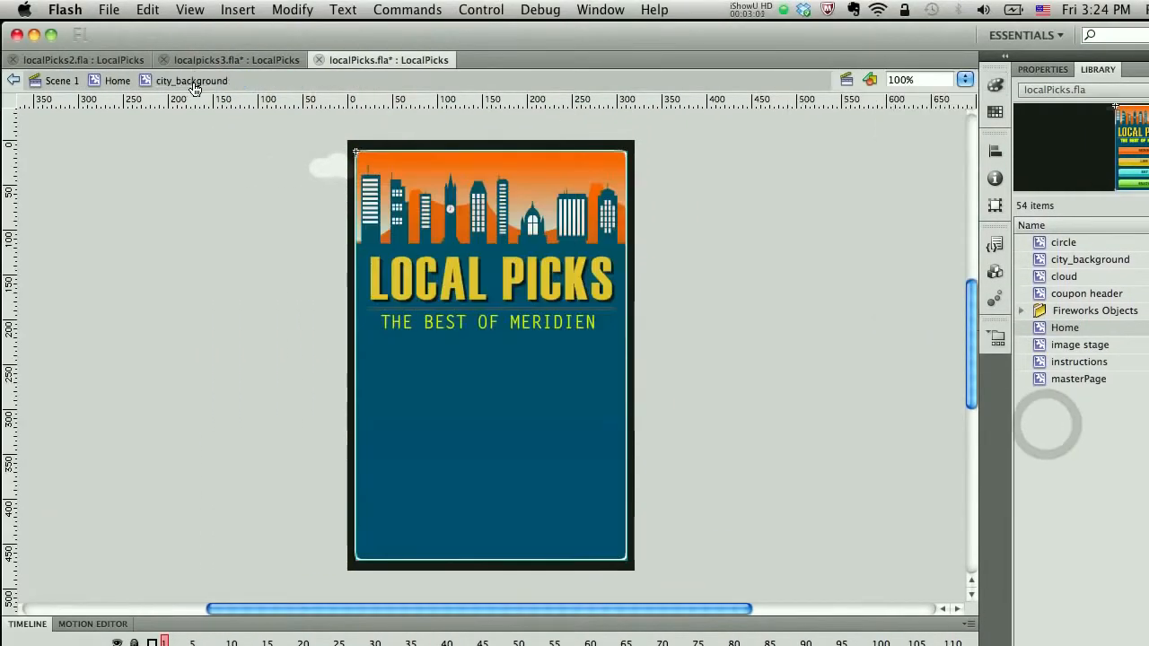
left_click(194, 87)
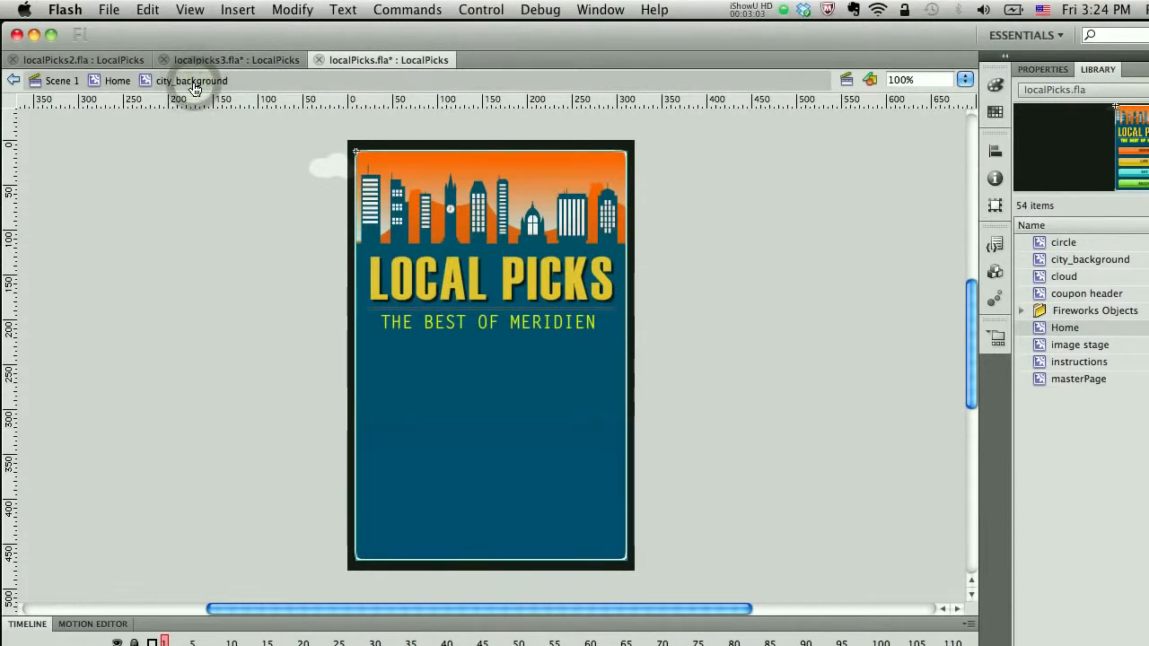
left_click(114, 84)
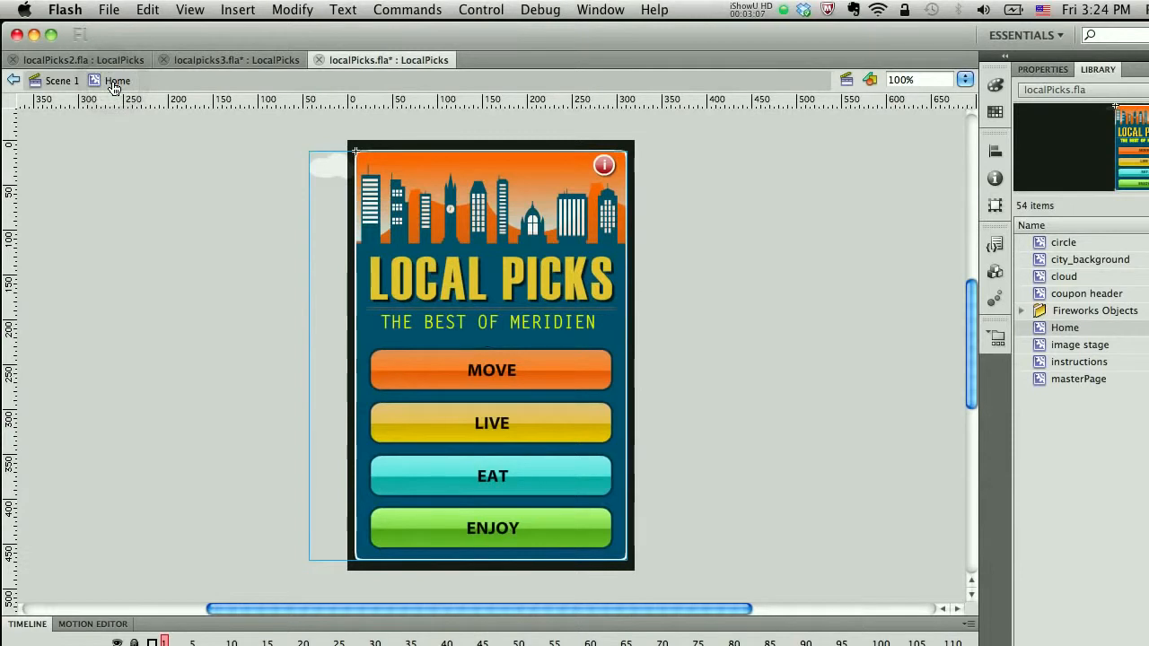
Step: Save localPicks.fla and compare it with the localpicks3 and localPicks2 documents
key("super+s")
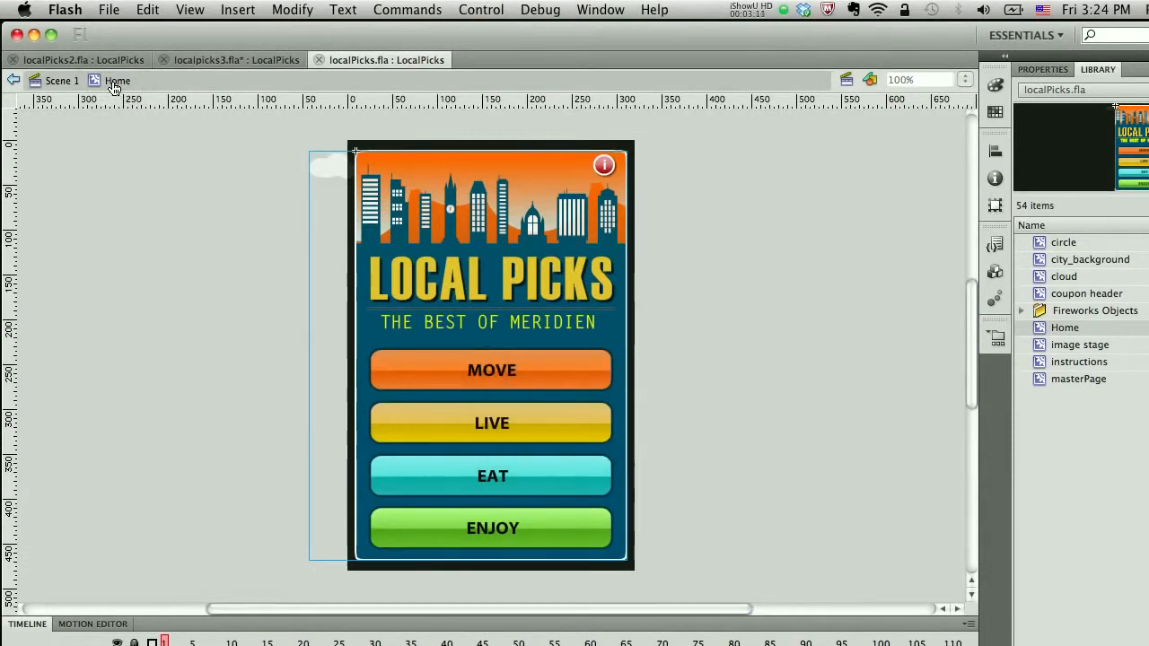
left_click(238, 59)
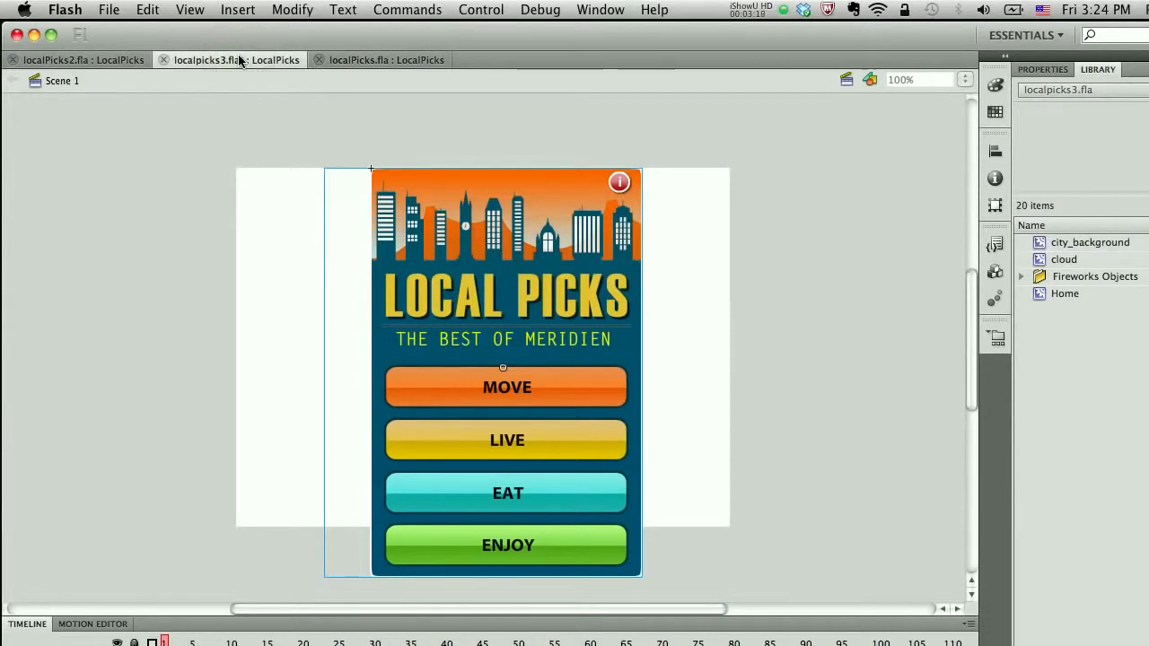
left_click(80, 60)
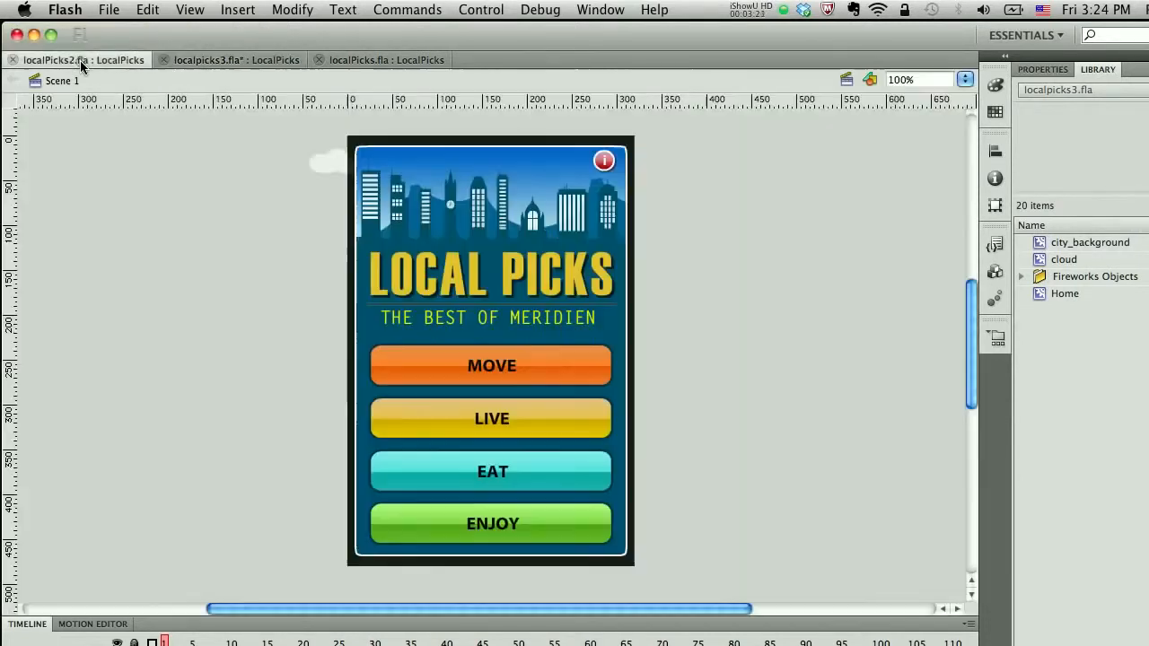